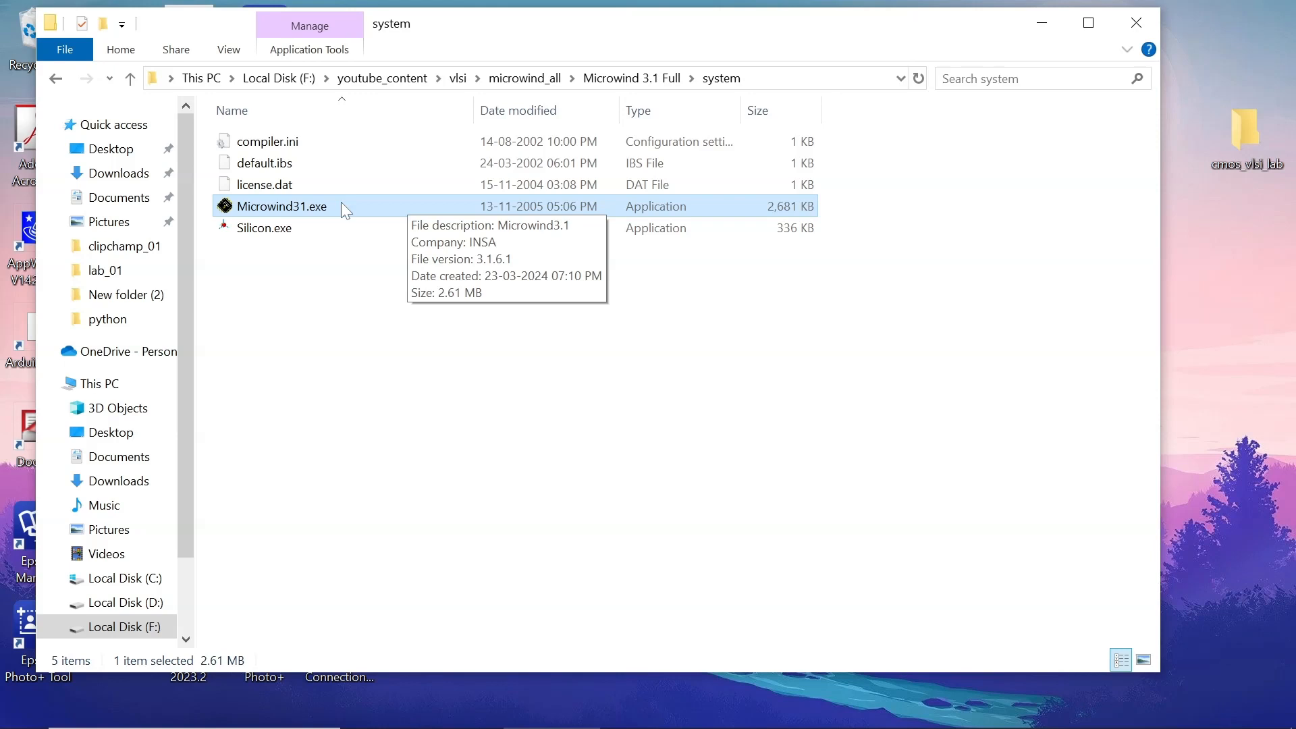
Launch Microwind and compile the one-line equation and=a&b into a CMOS AND gate layout
double_click(342, 205)
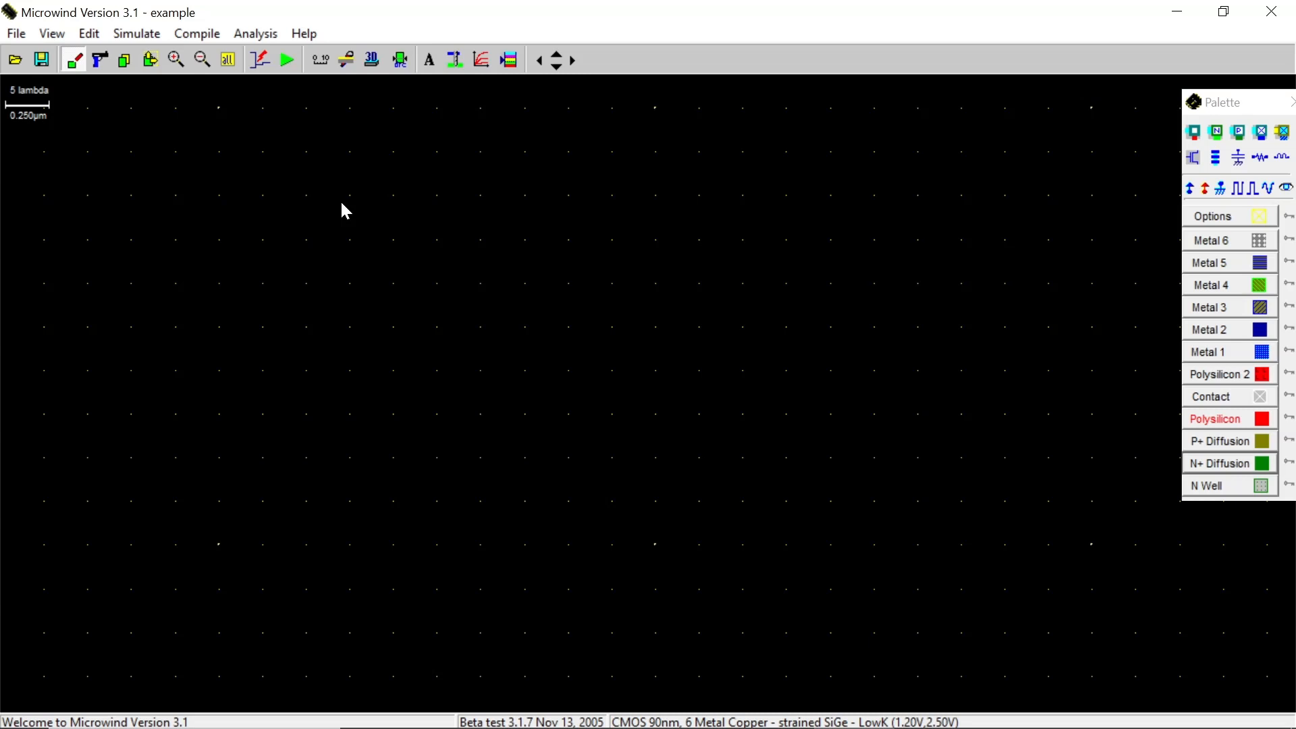
left_click(224, 41)
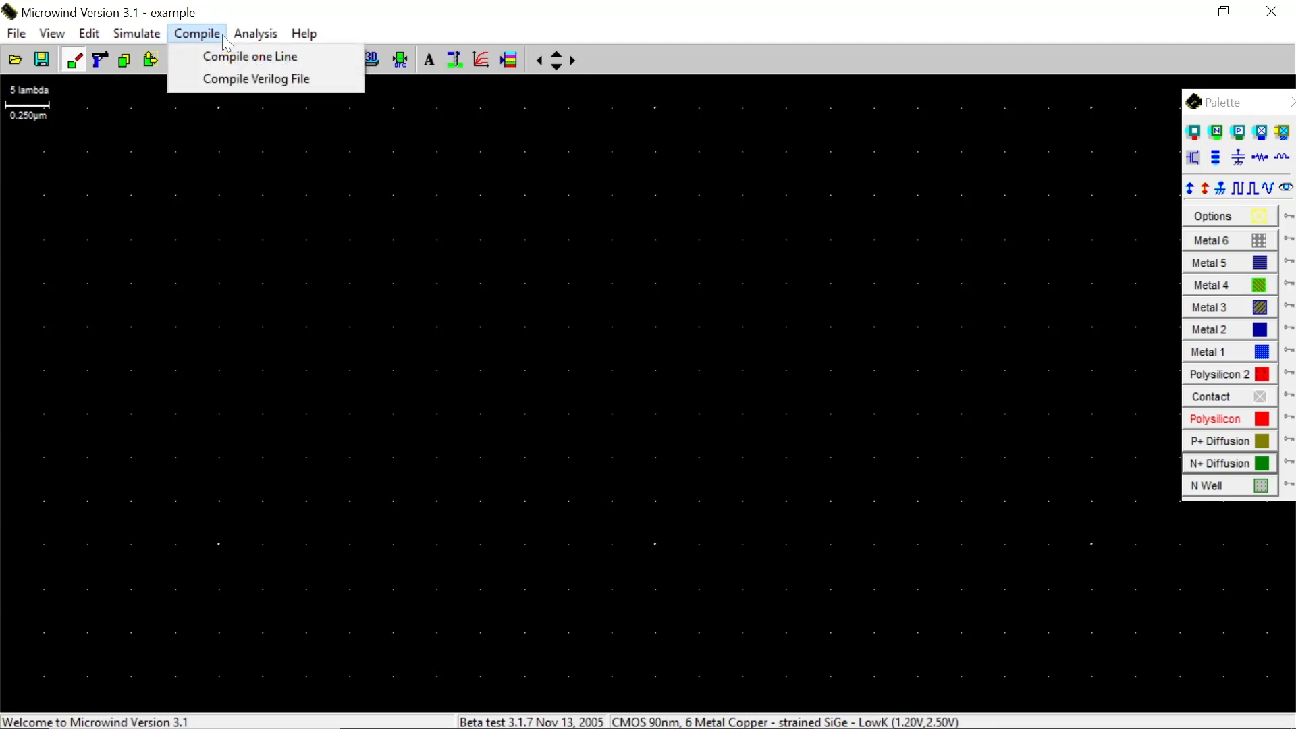
left_click(344, 56)
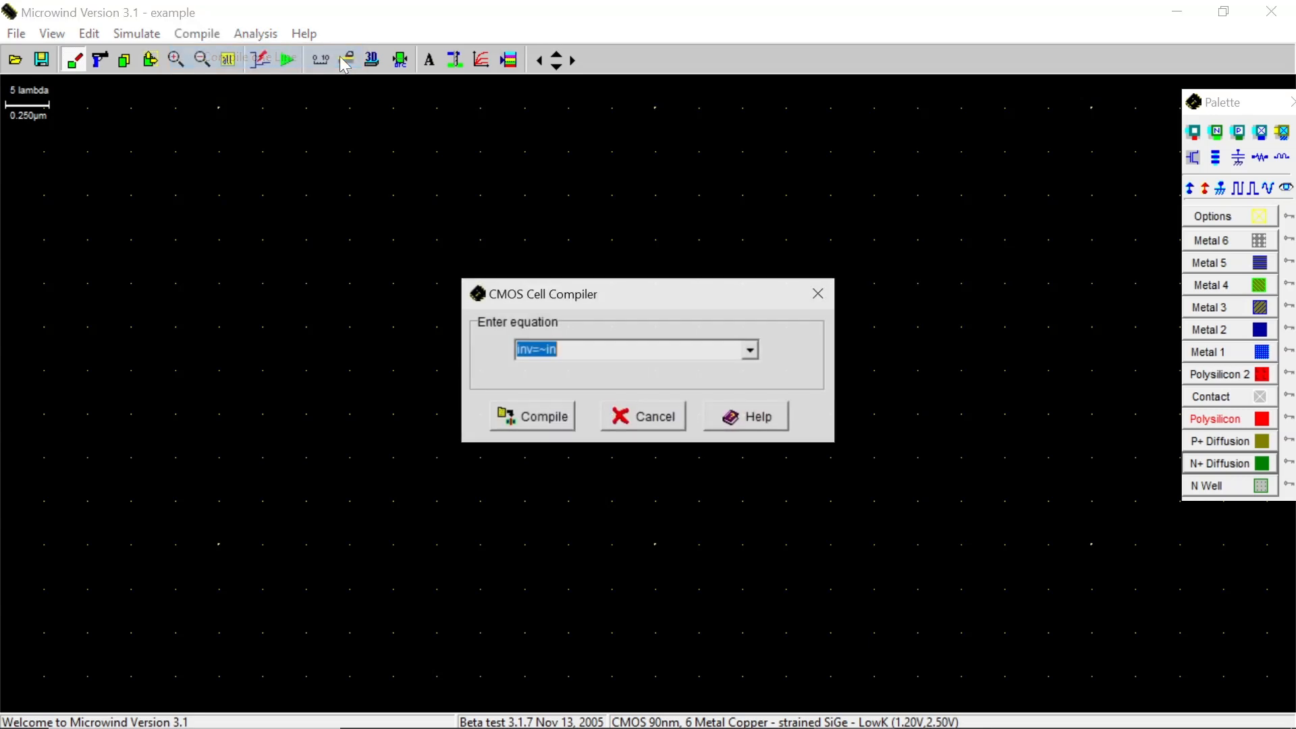
left_click(752, 351)
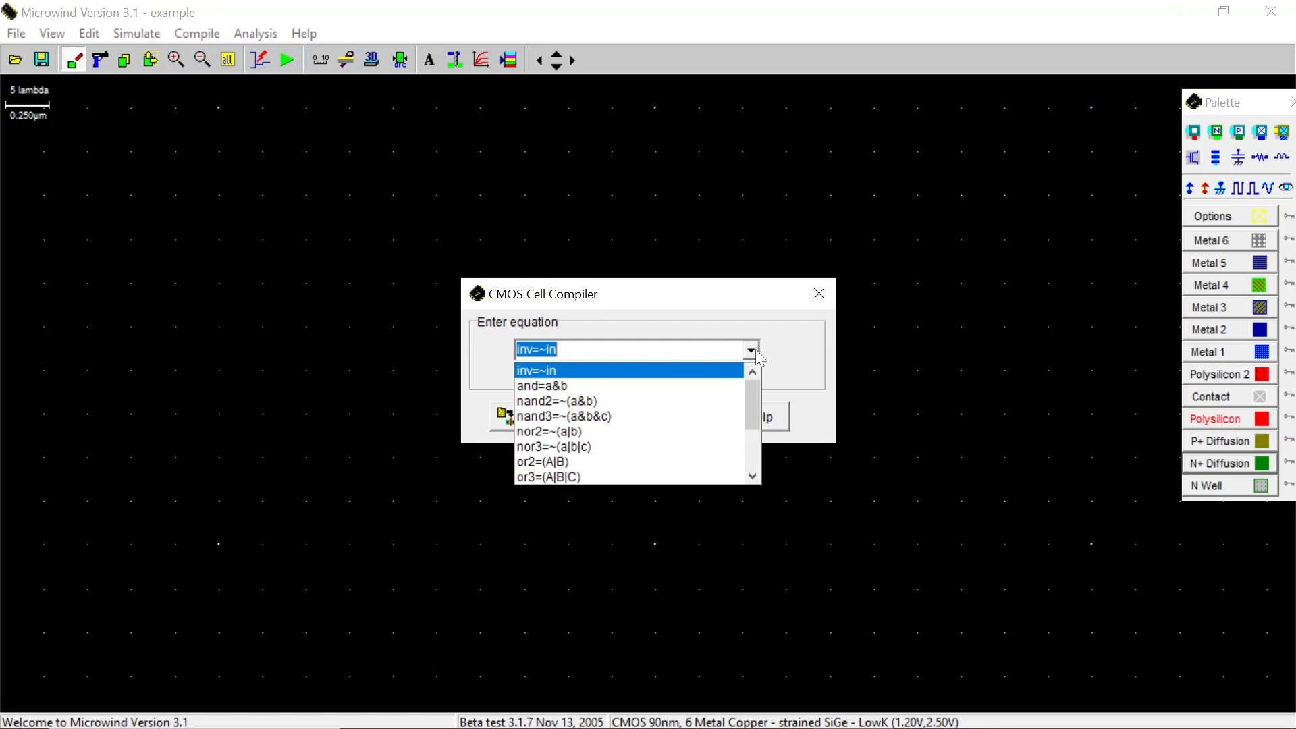
left_click(734, 390)
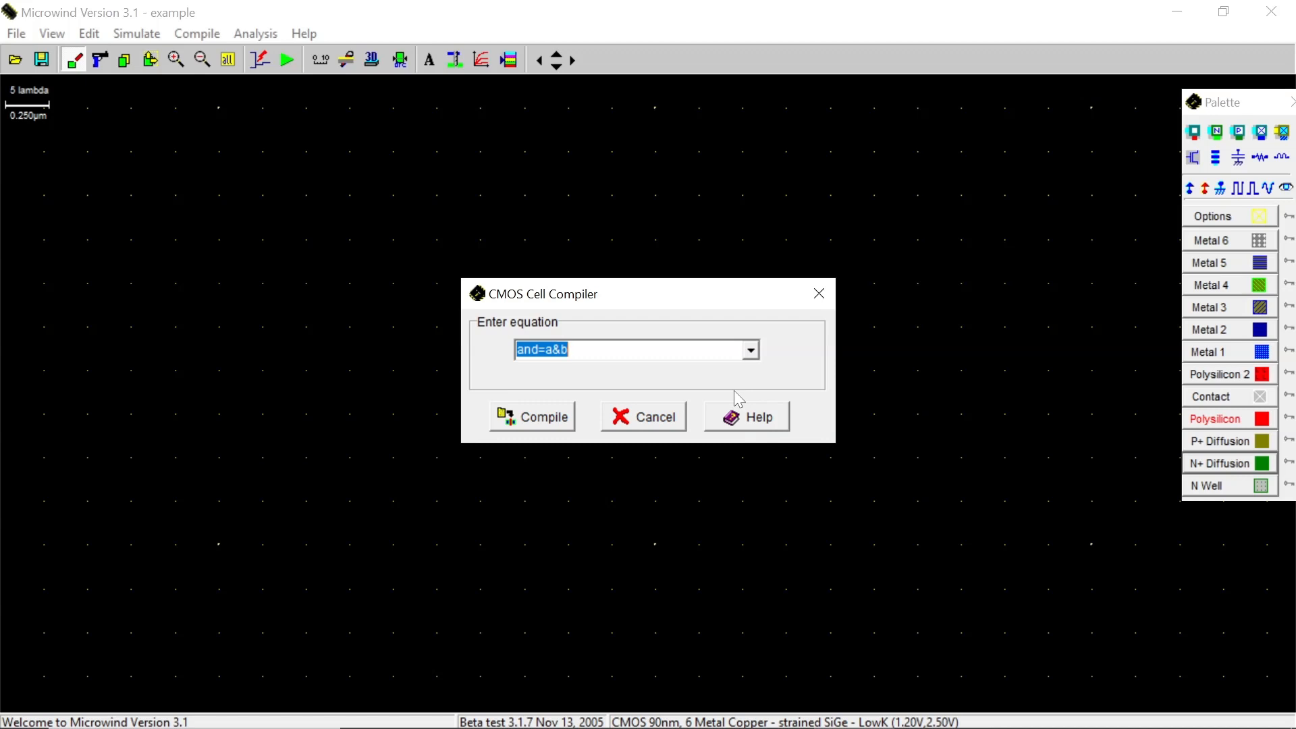
left_click(569, 428)
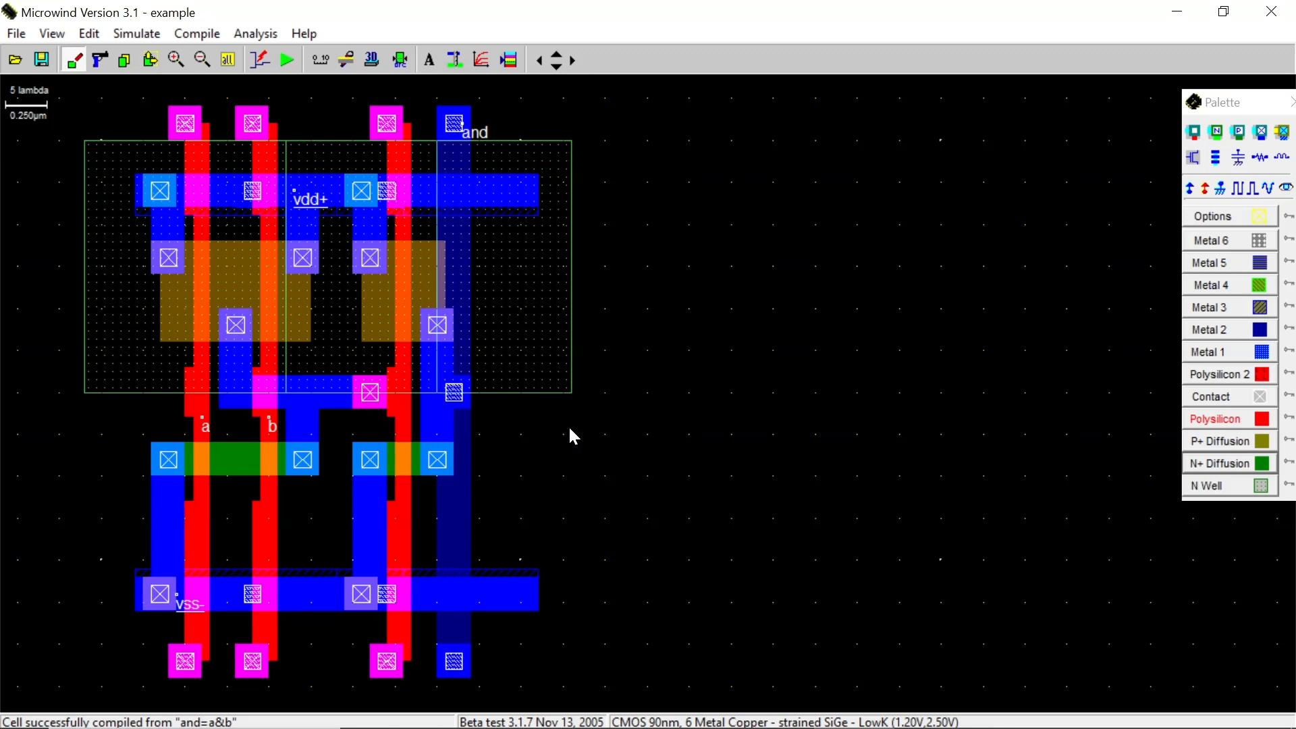
Assign a clock signal named A_in to input a of the gate
left_click(519, 69)
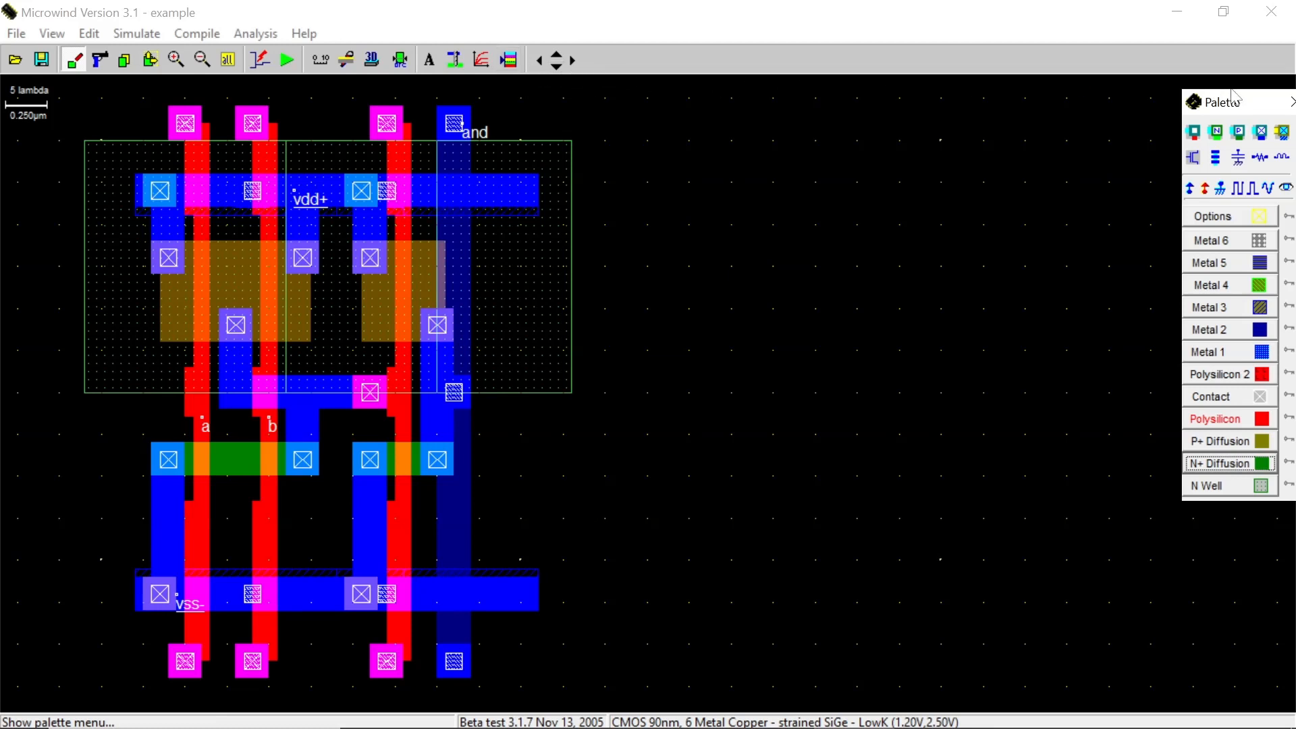
left_click_drag(1258, 103, 830, 124)
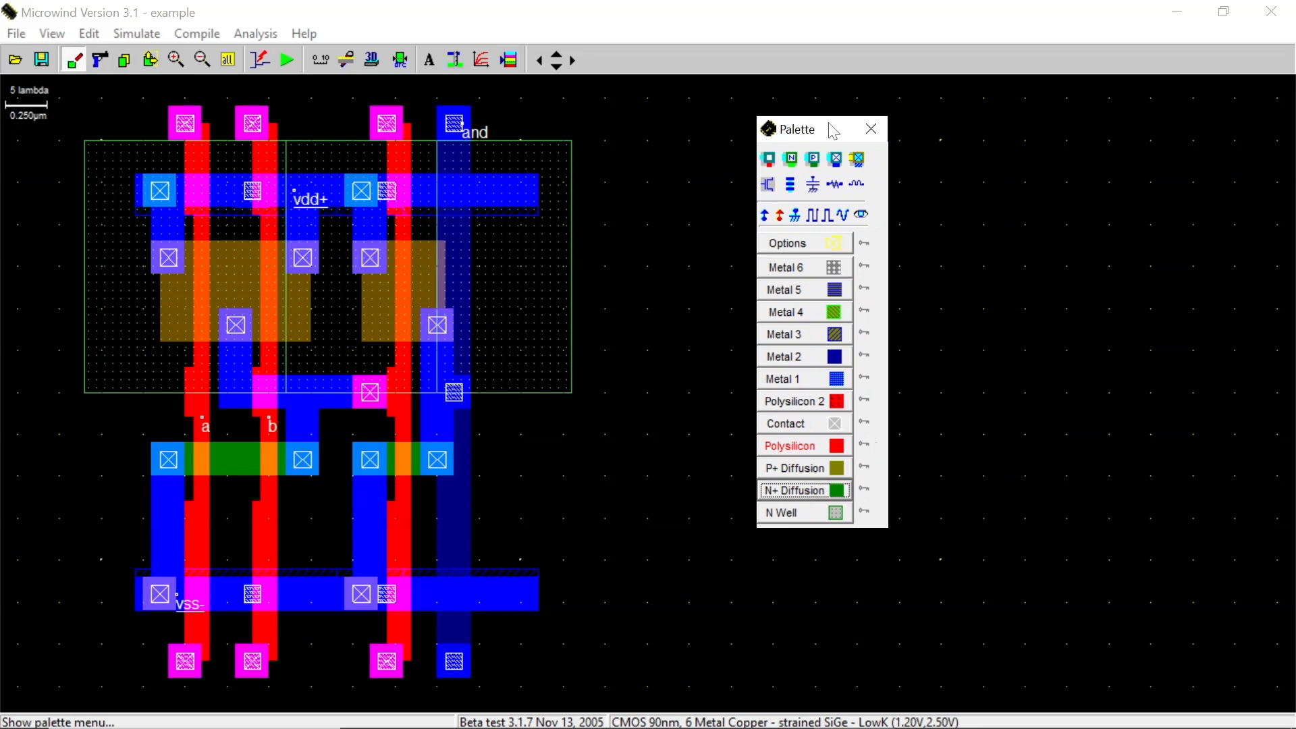
left_click(817, 223)
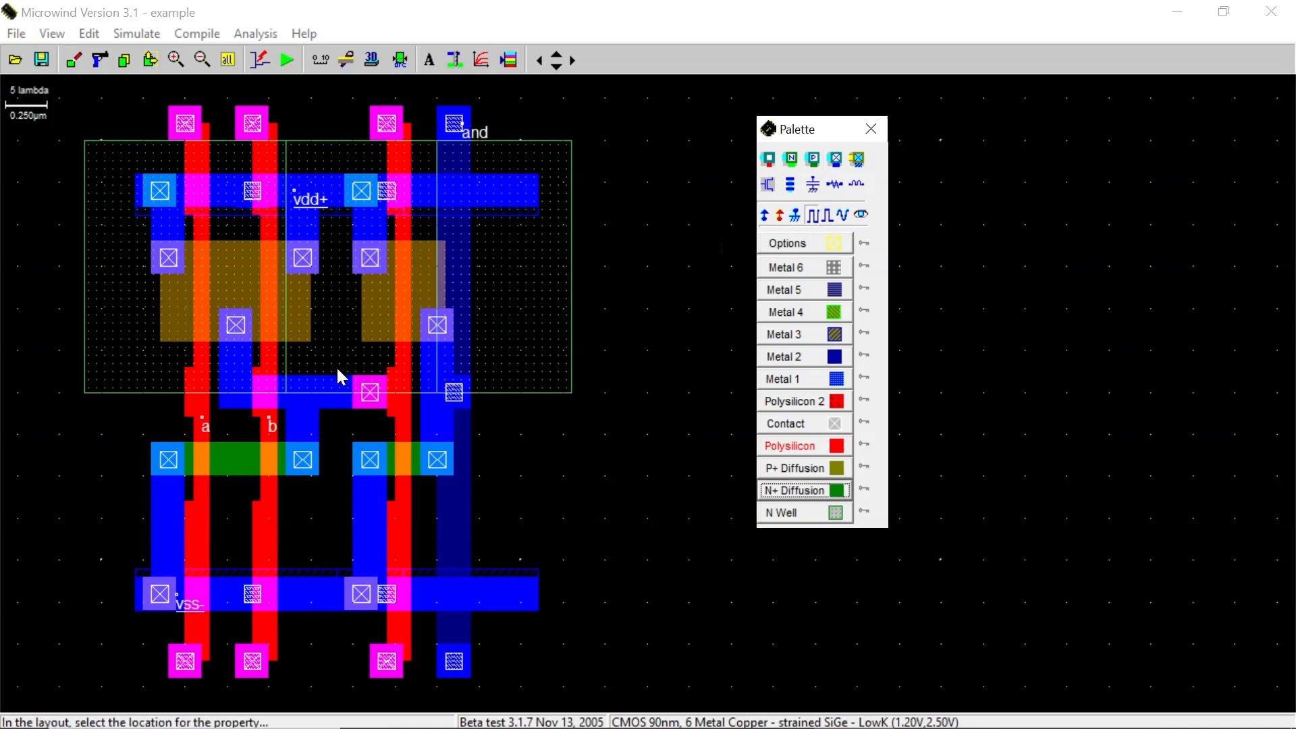
left_click(197, 407)
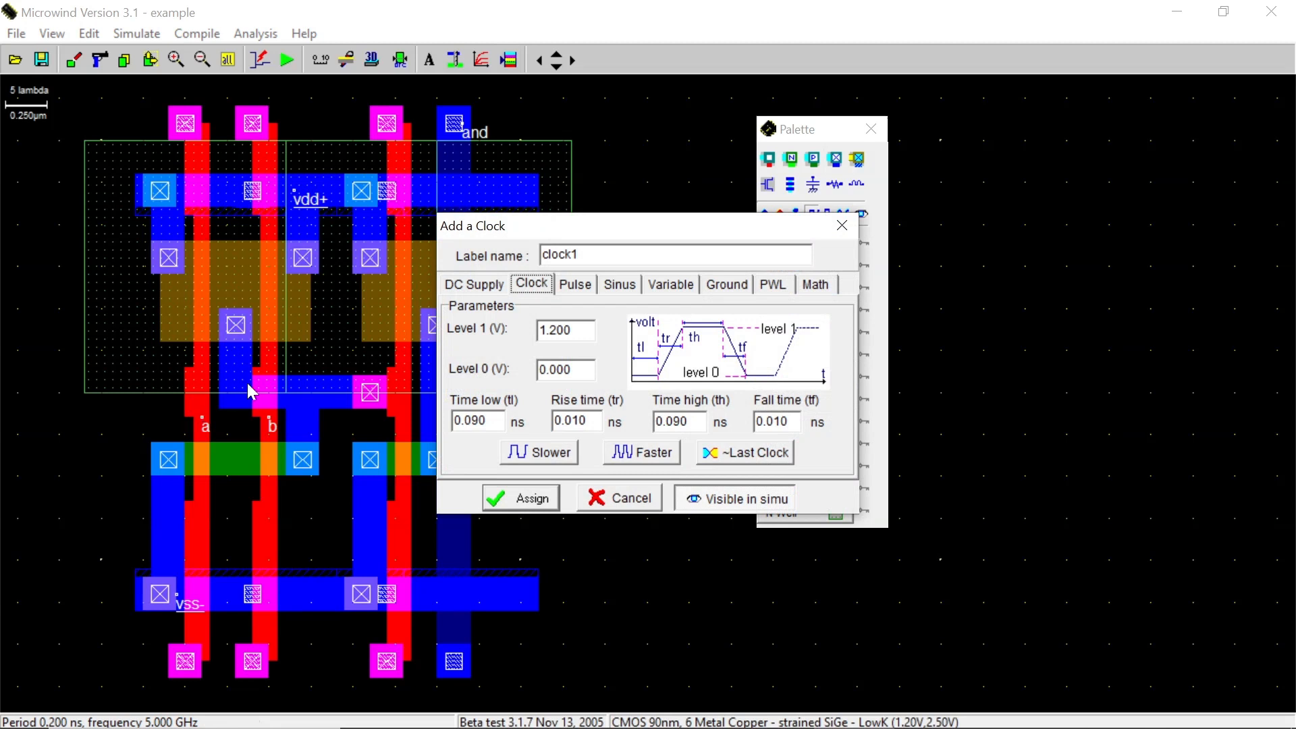
left_click_drag(581, 255, 525, 261)
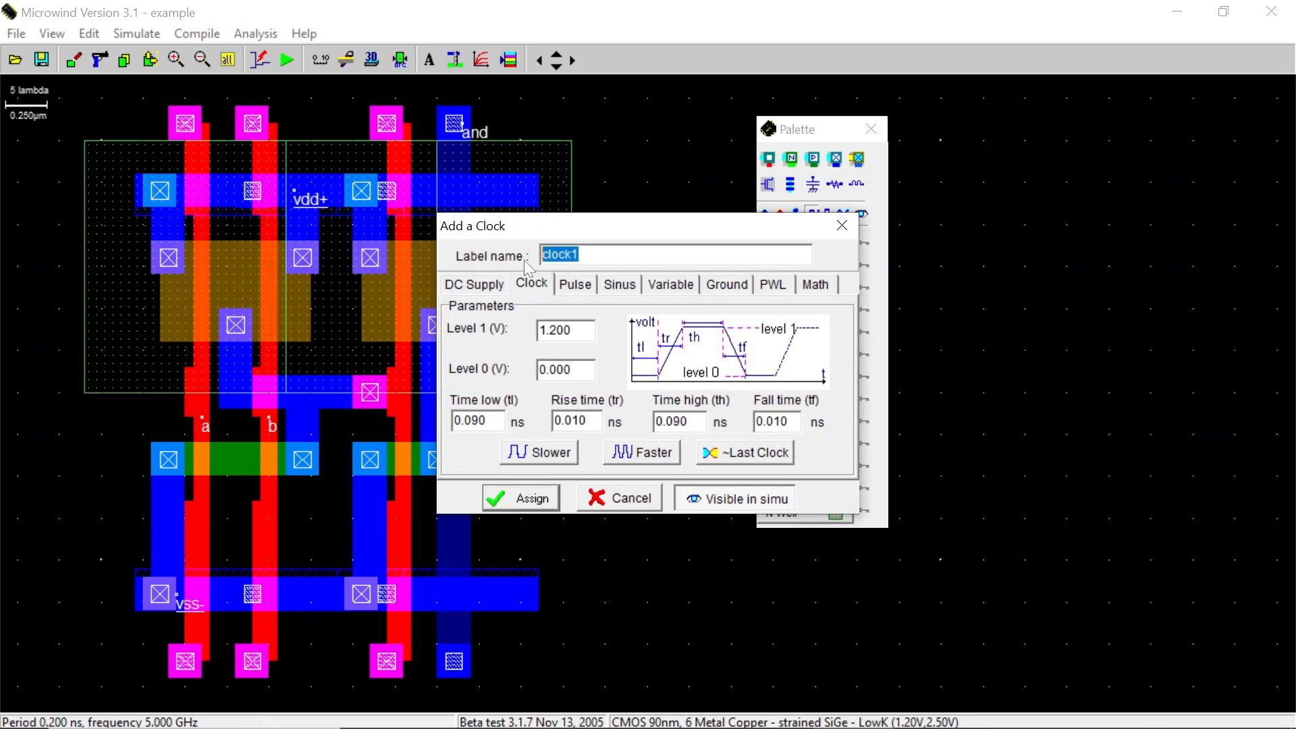
type("A_in")
left_click(532, 496)
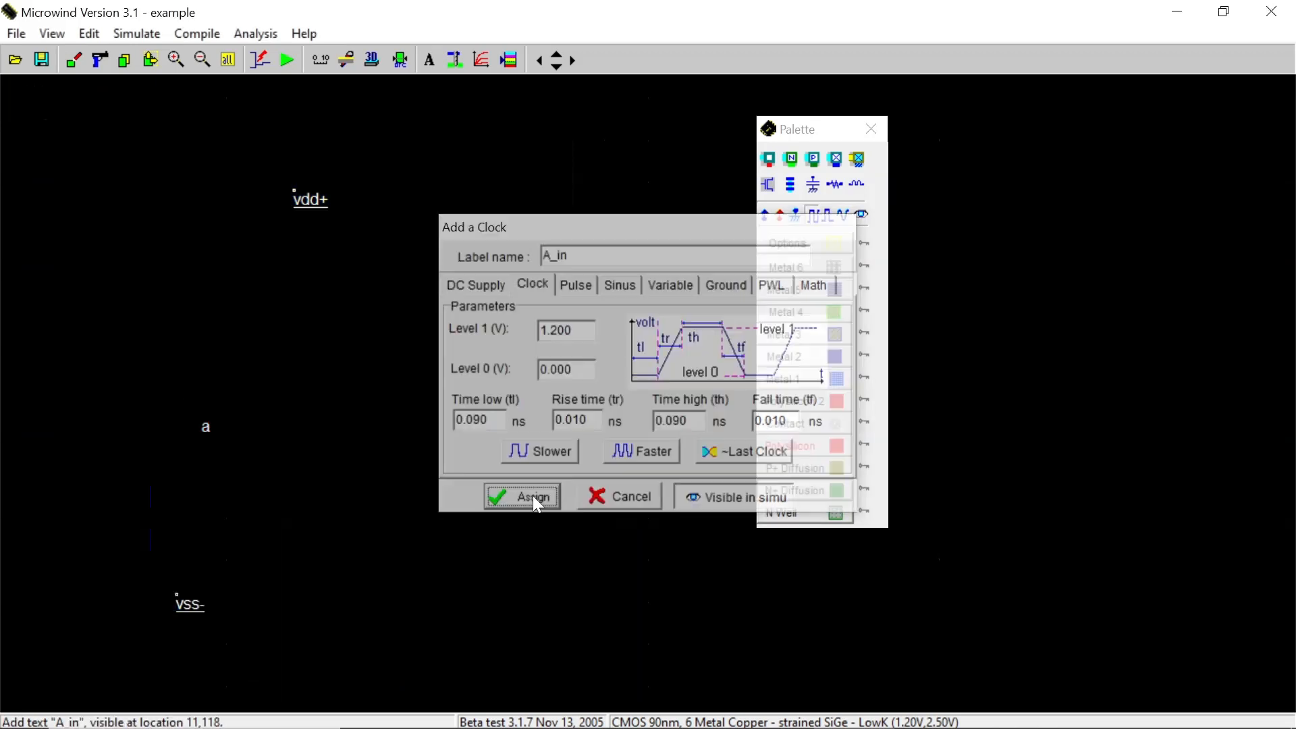
Assign a clock signal named B_in to input b of the gate
left_click(821, 215)
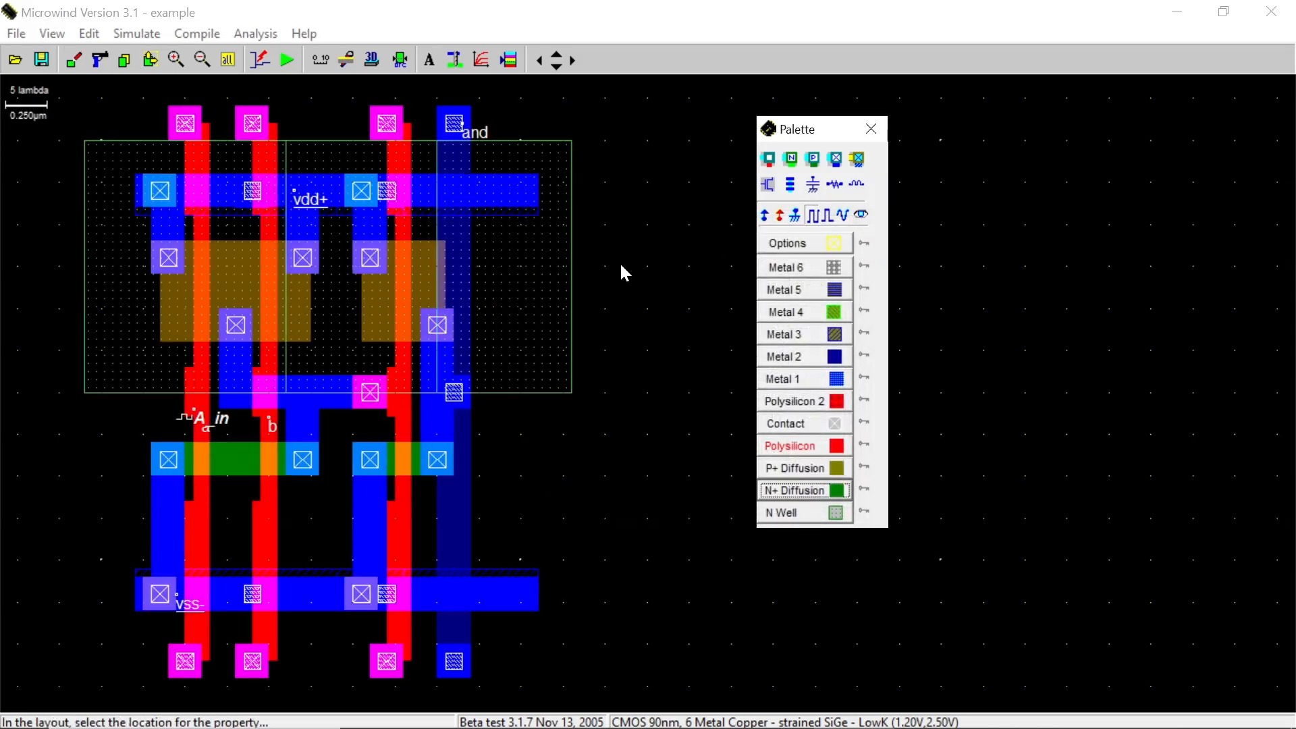
left_click(272, 432)
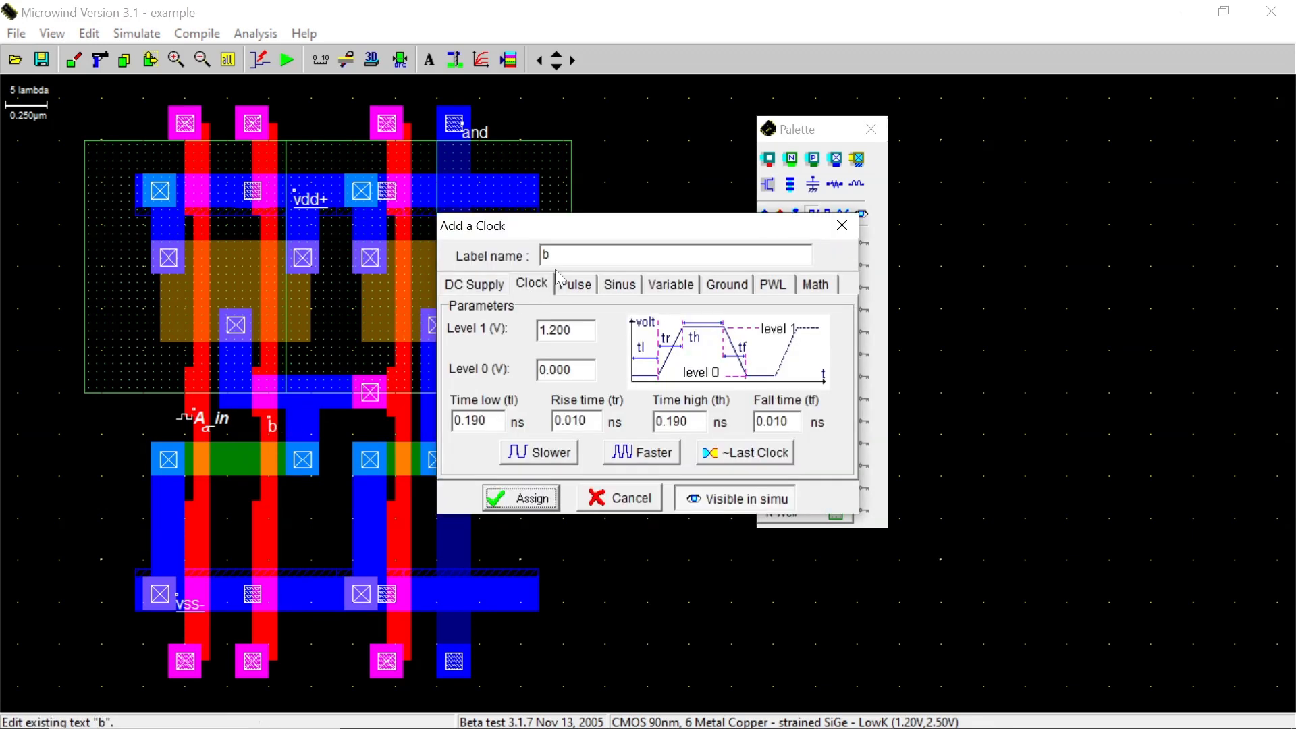
type("B_in")
left_click(540, 501)
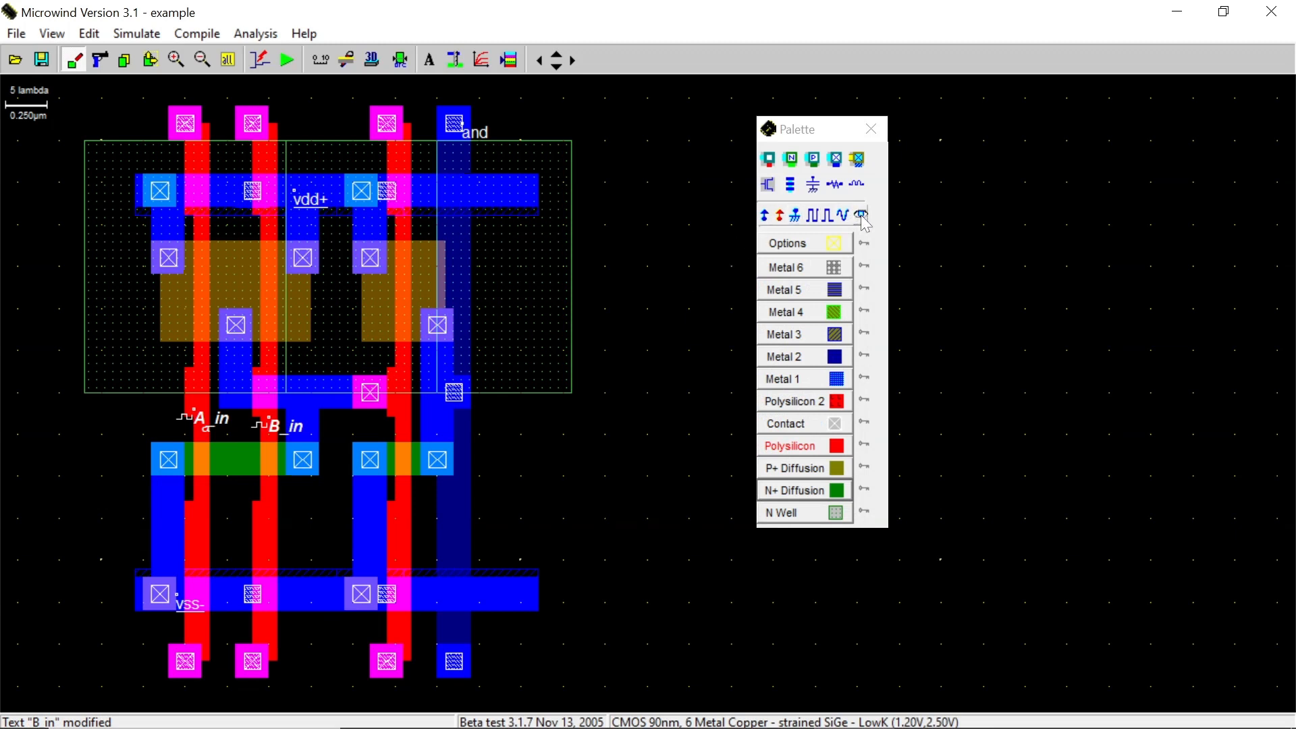
Mark the output node as a visible signal named Out
left_click(863, 216)
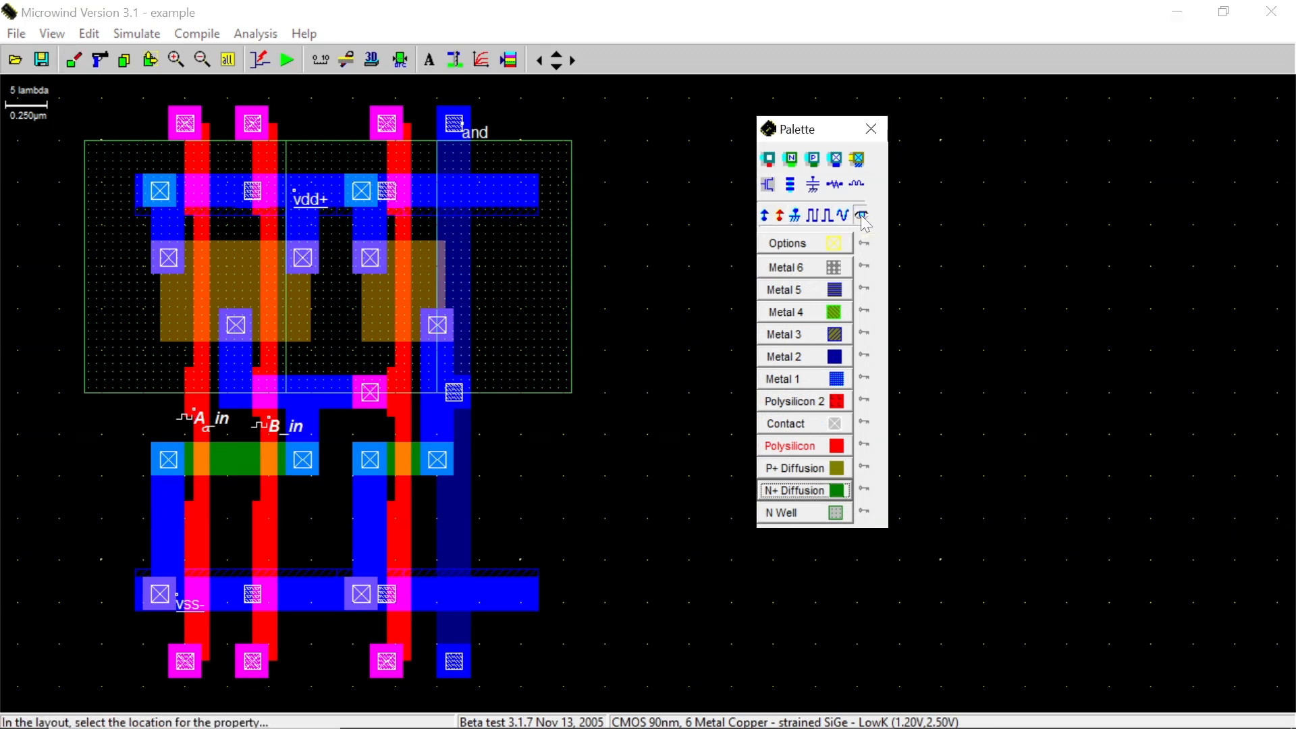
left_click(459, 132)
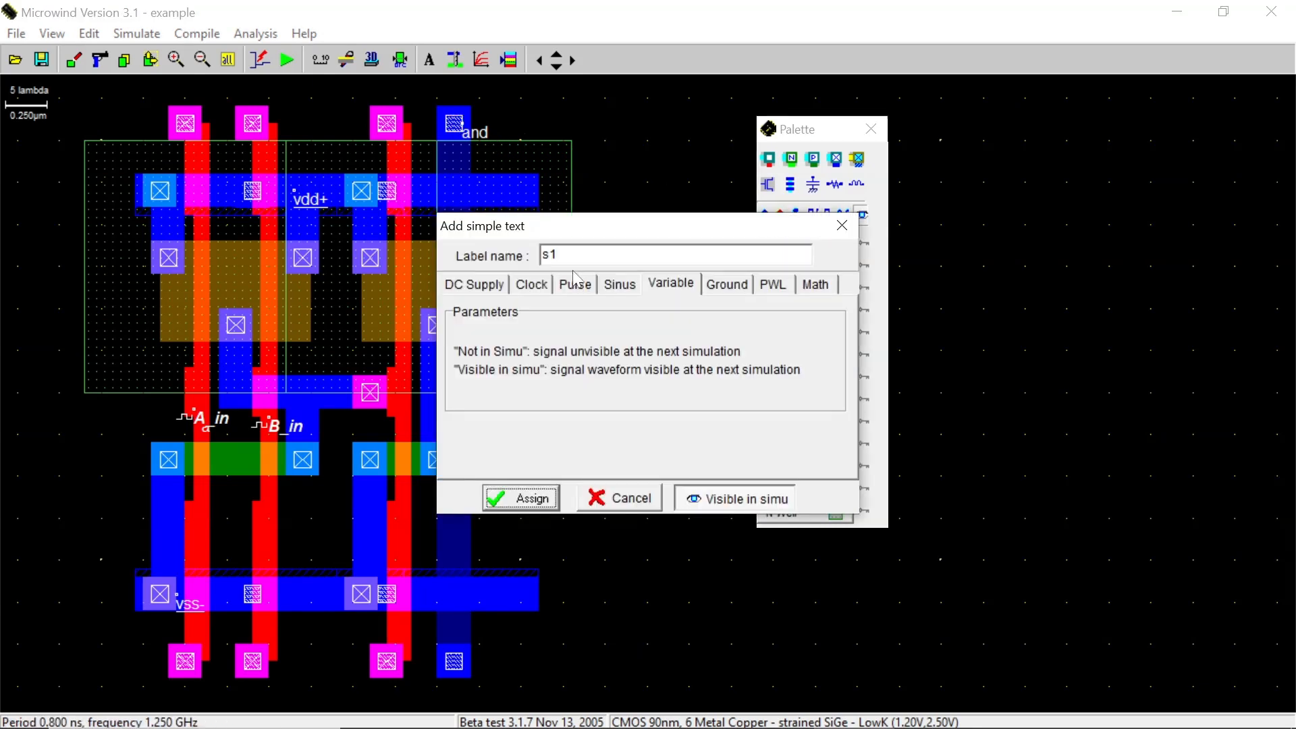
type("Out")
left_click(524, 501)
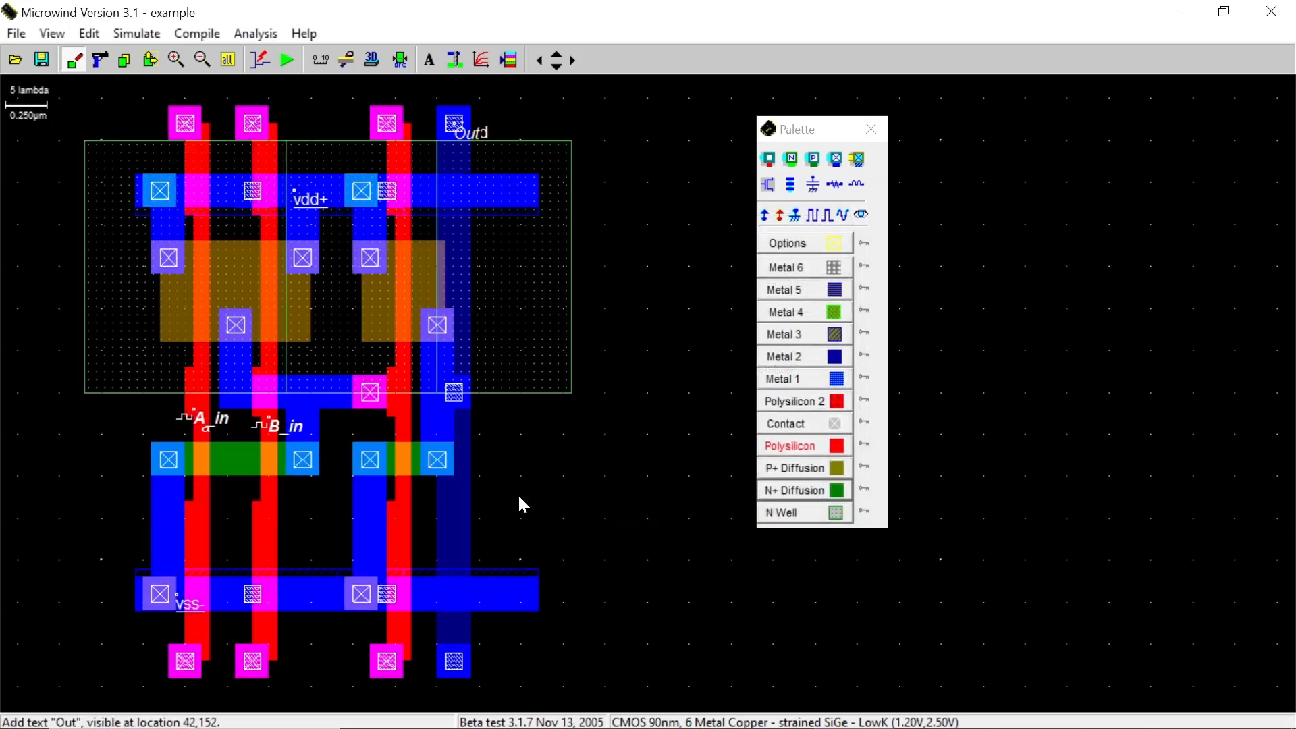
Run the analog simulation, review the waveforms, and close the simulation window
left_click(293, 65)
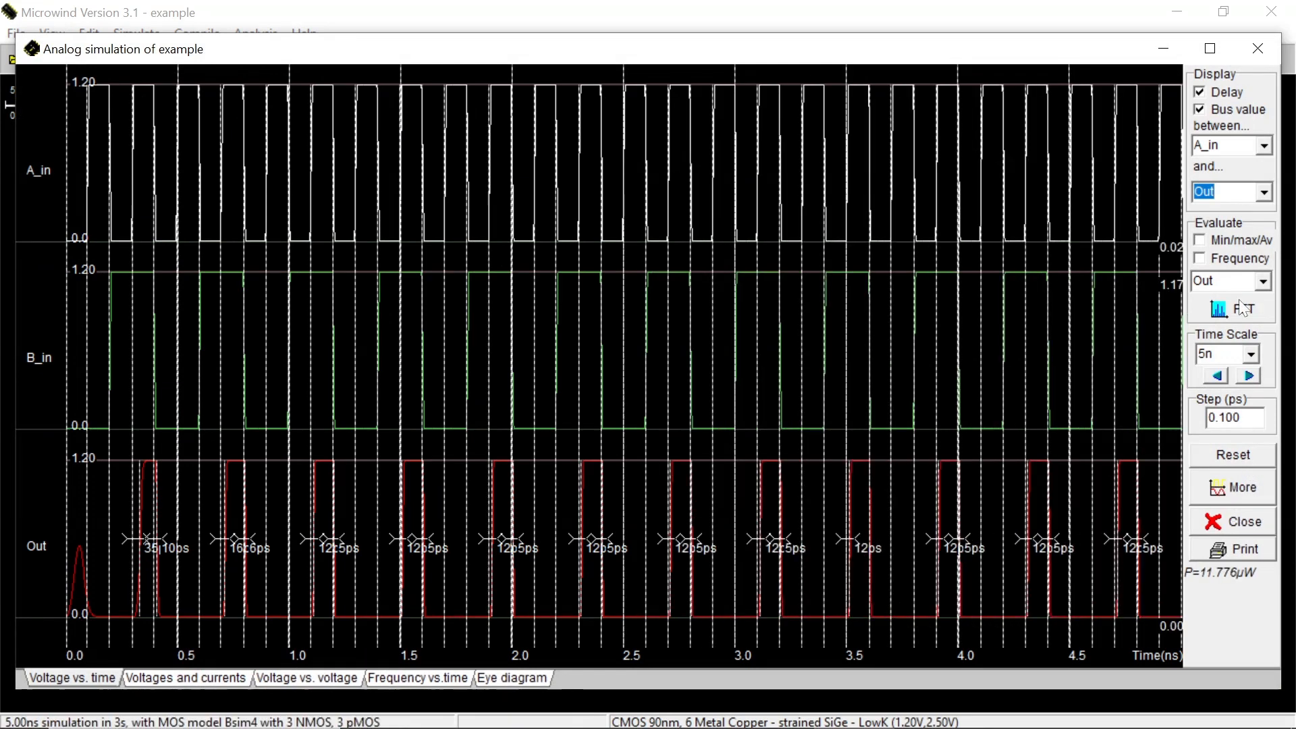
left_click(1257, 48)
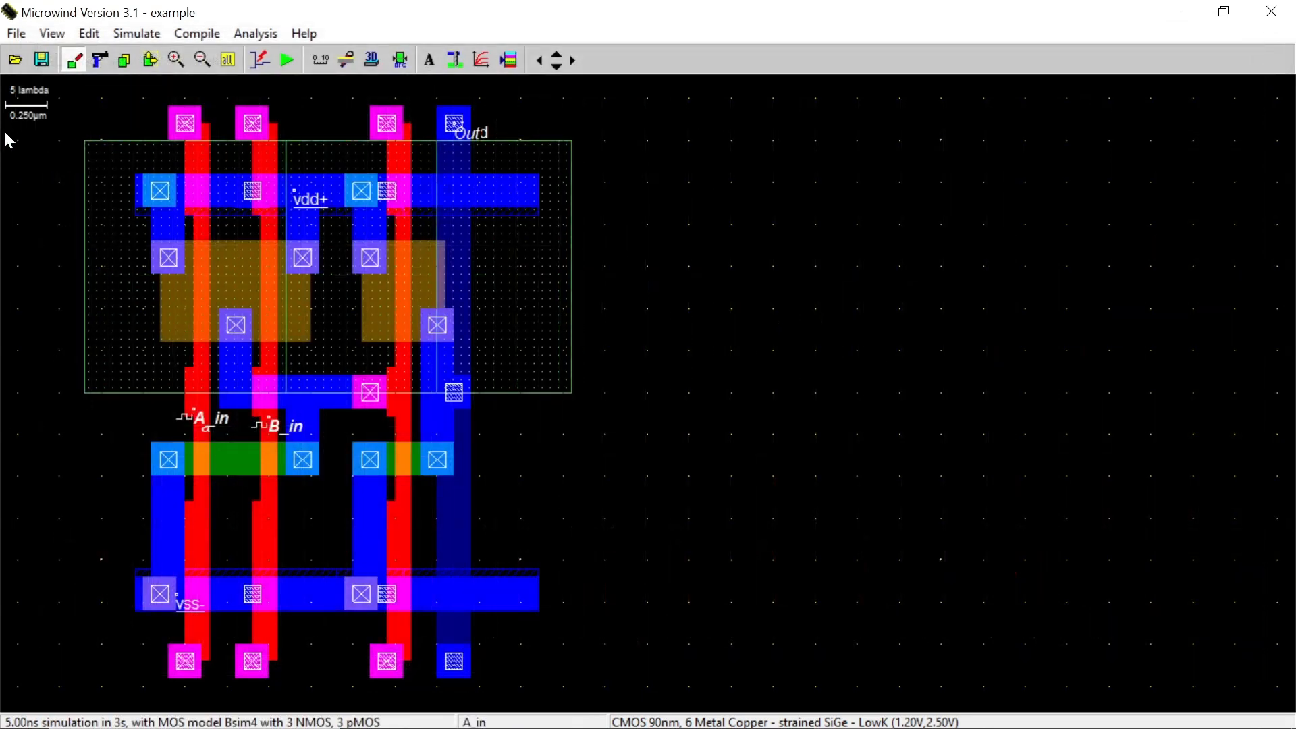
Switch the layout display to a white background
left_click(16, 33)
mouse_move(51, 259)
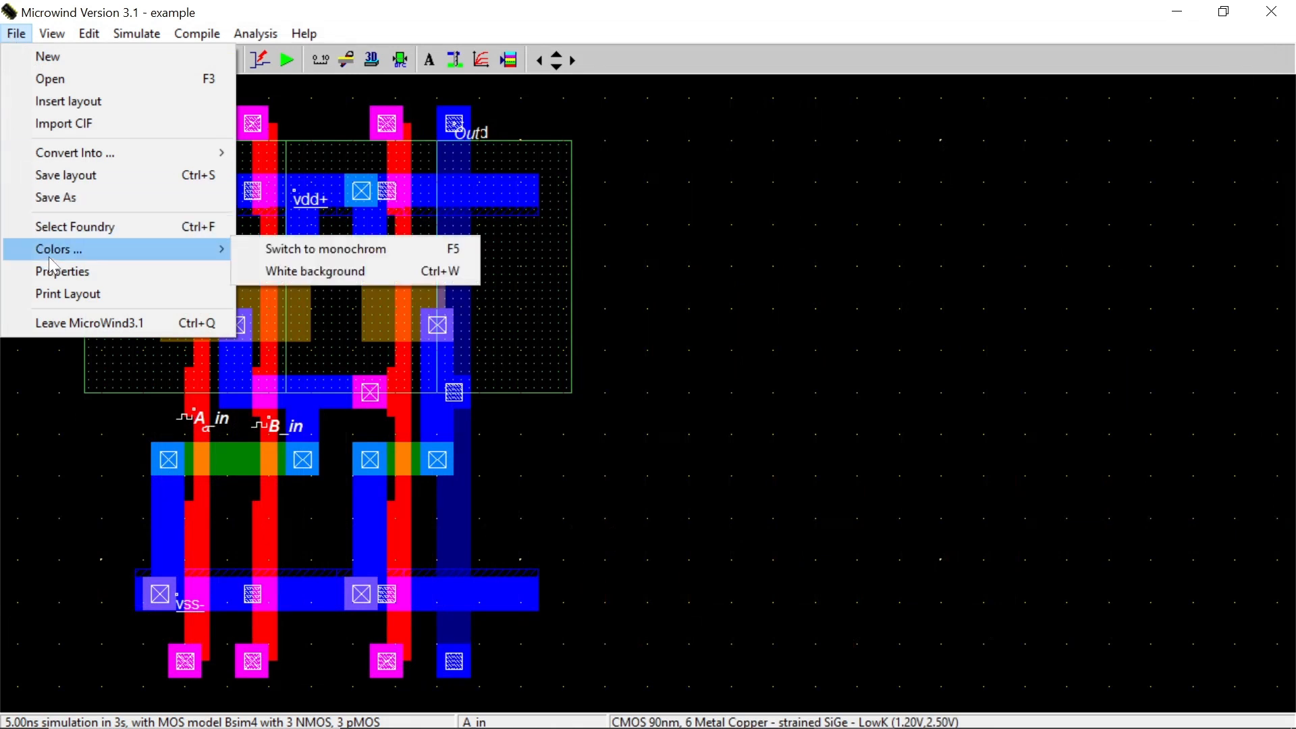
left_click(297, 272)
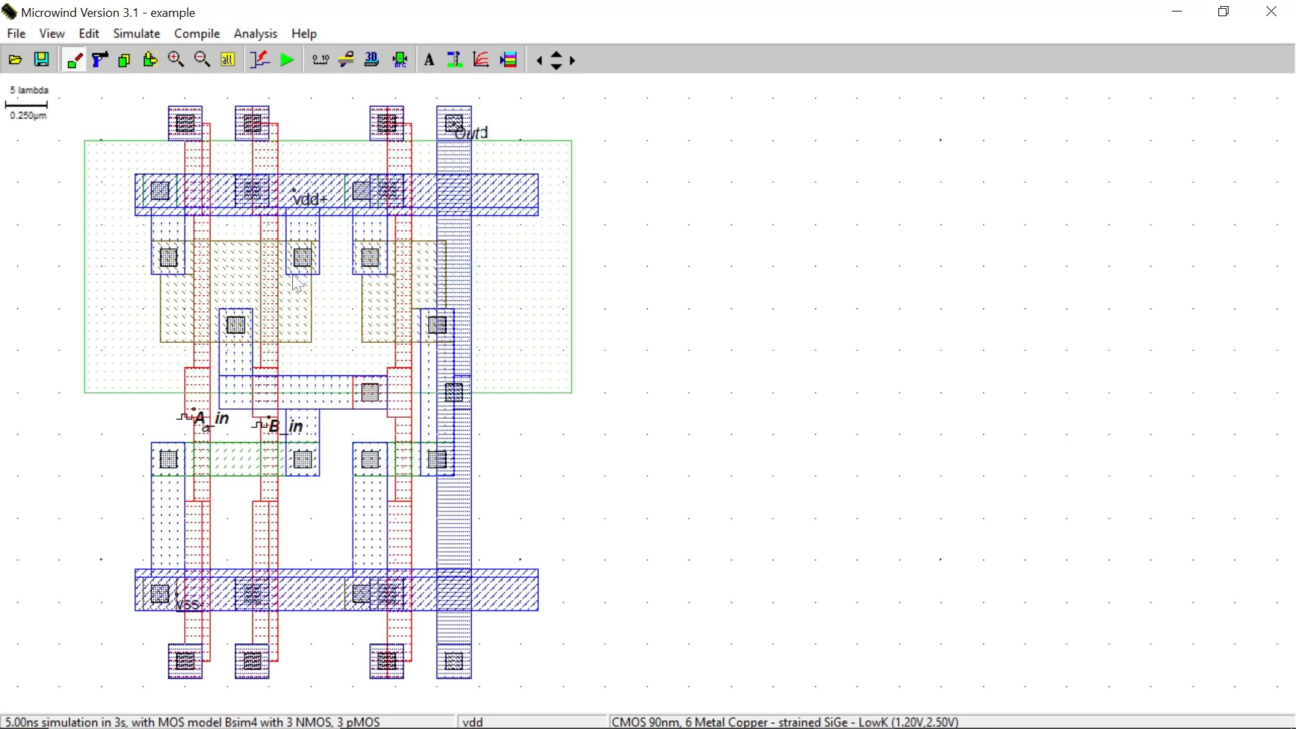
Run the simulation again with a 2n time scale and reset it to show the delays
left_click(296, 56)
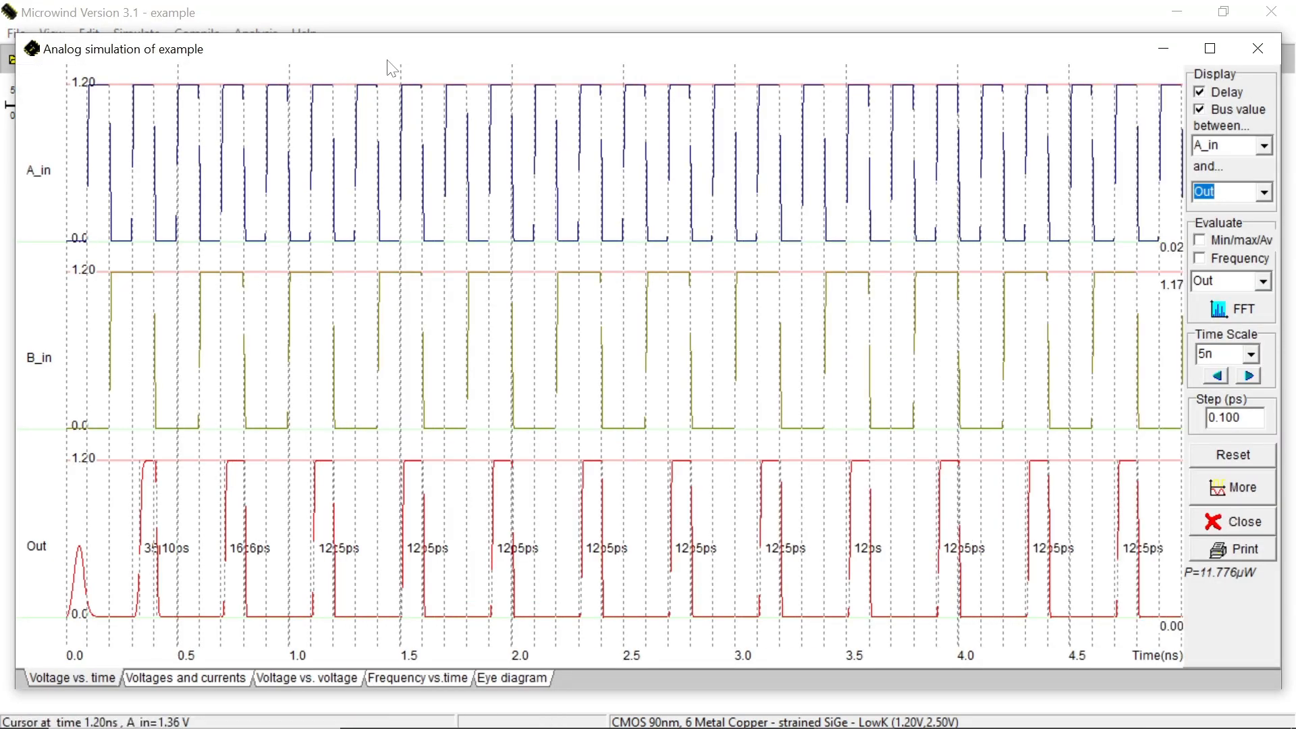
left_click(1254, 355)
left_click(1219, 375)
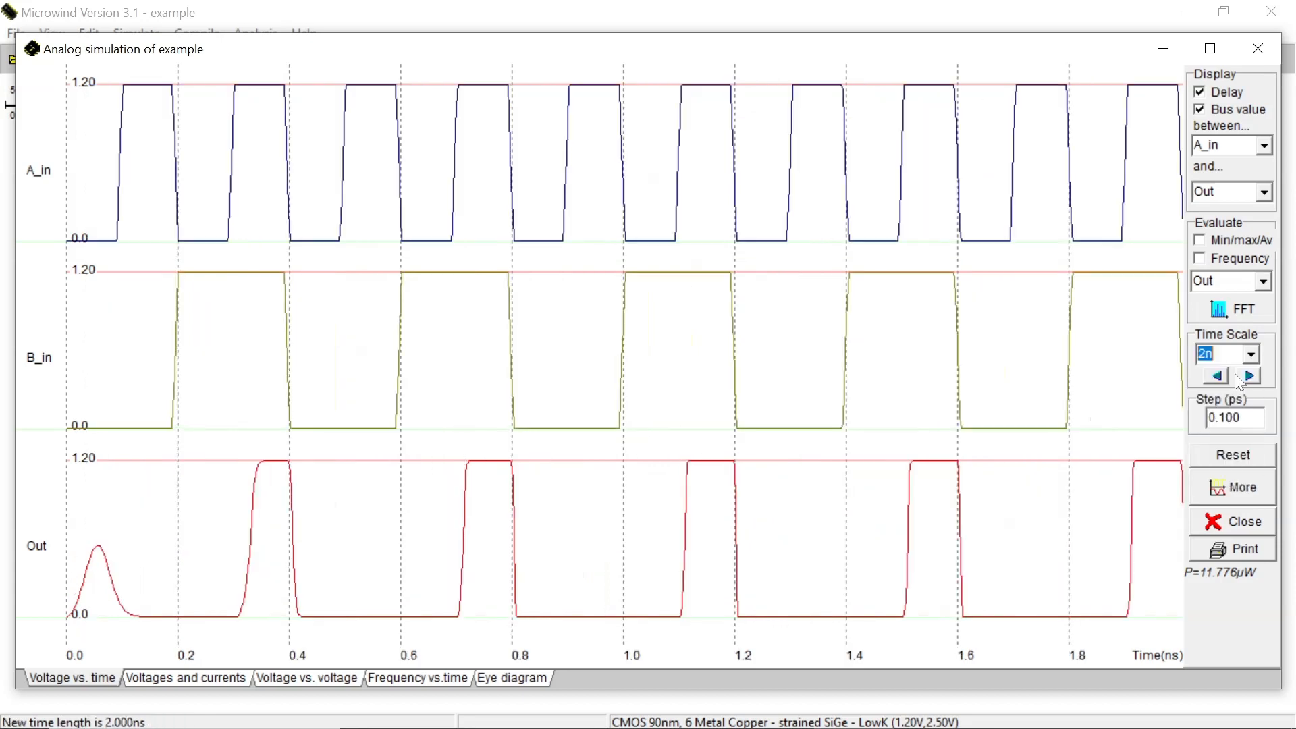
left_click(1234, 456)
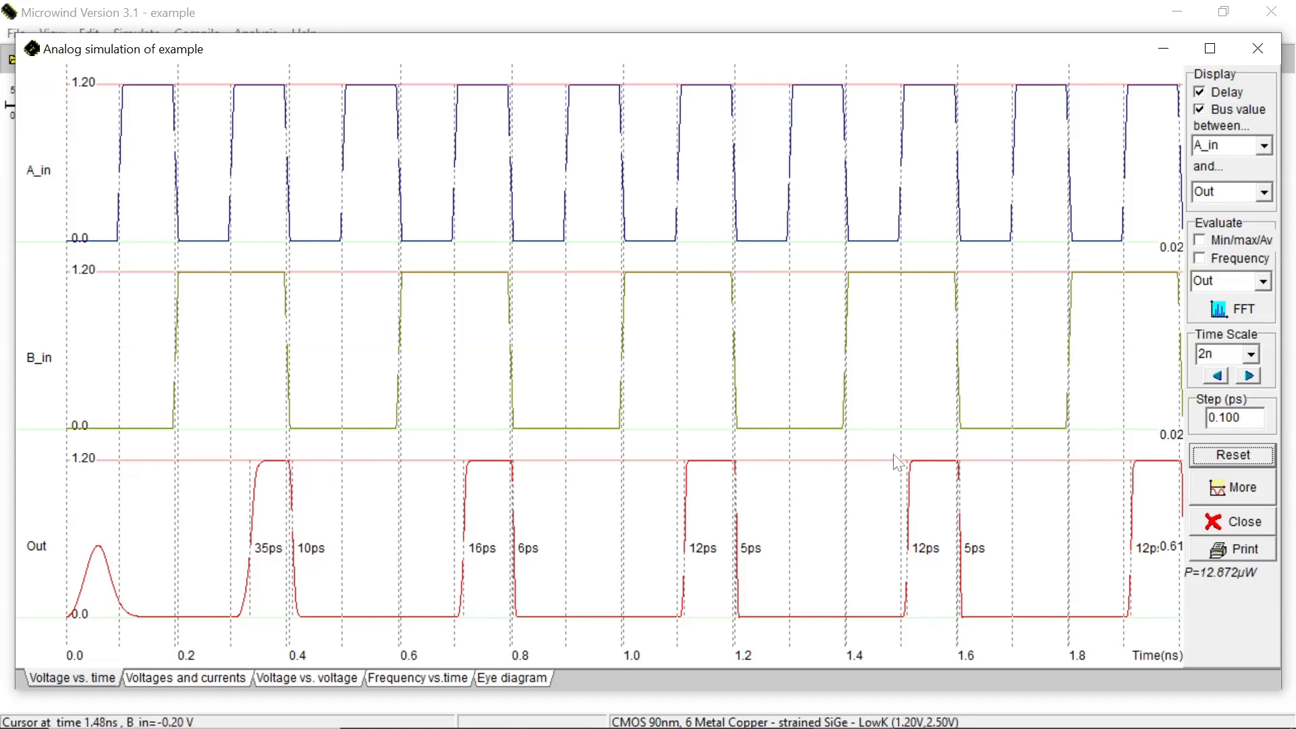
View the voltages and currents plot, then the output frequency versus time with a rerun simulation
left_click(201, 679)
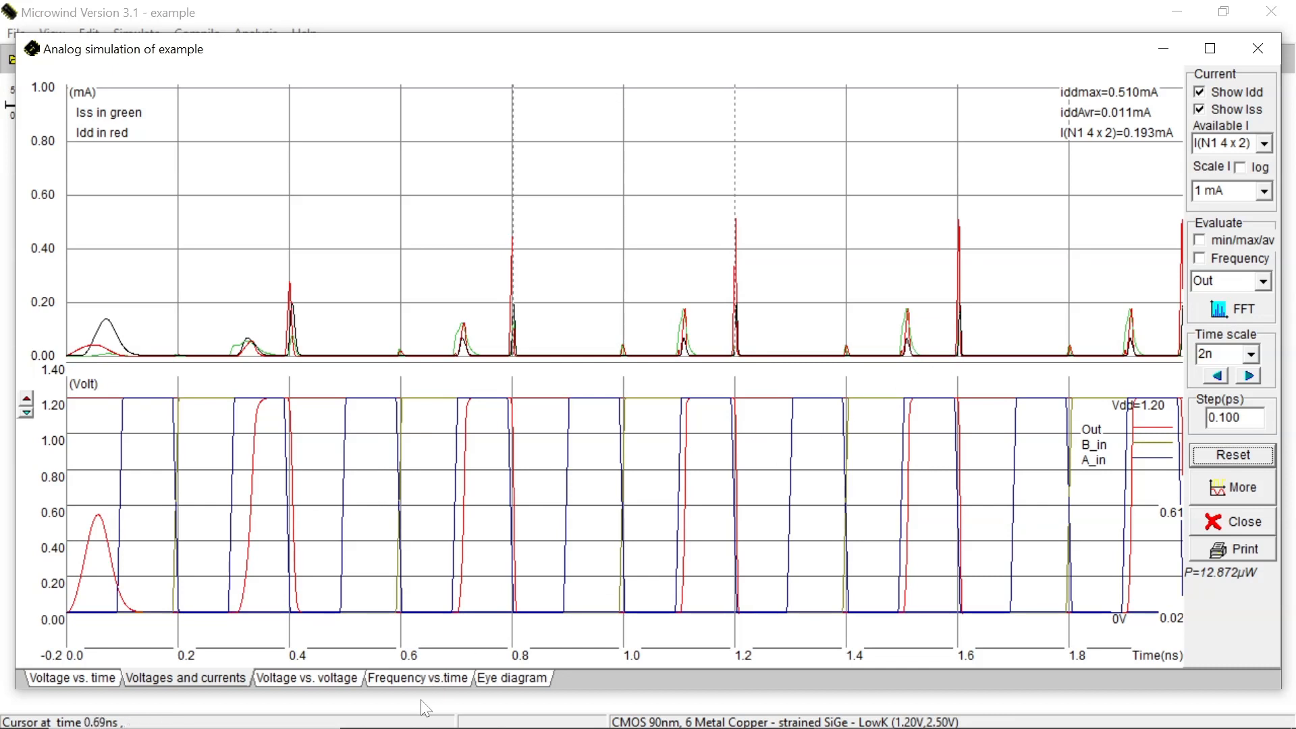
left_click(431, 682)
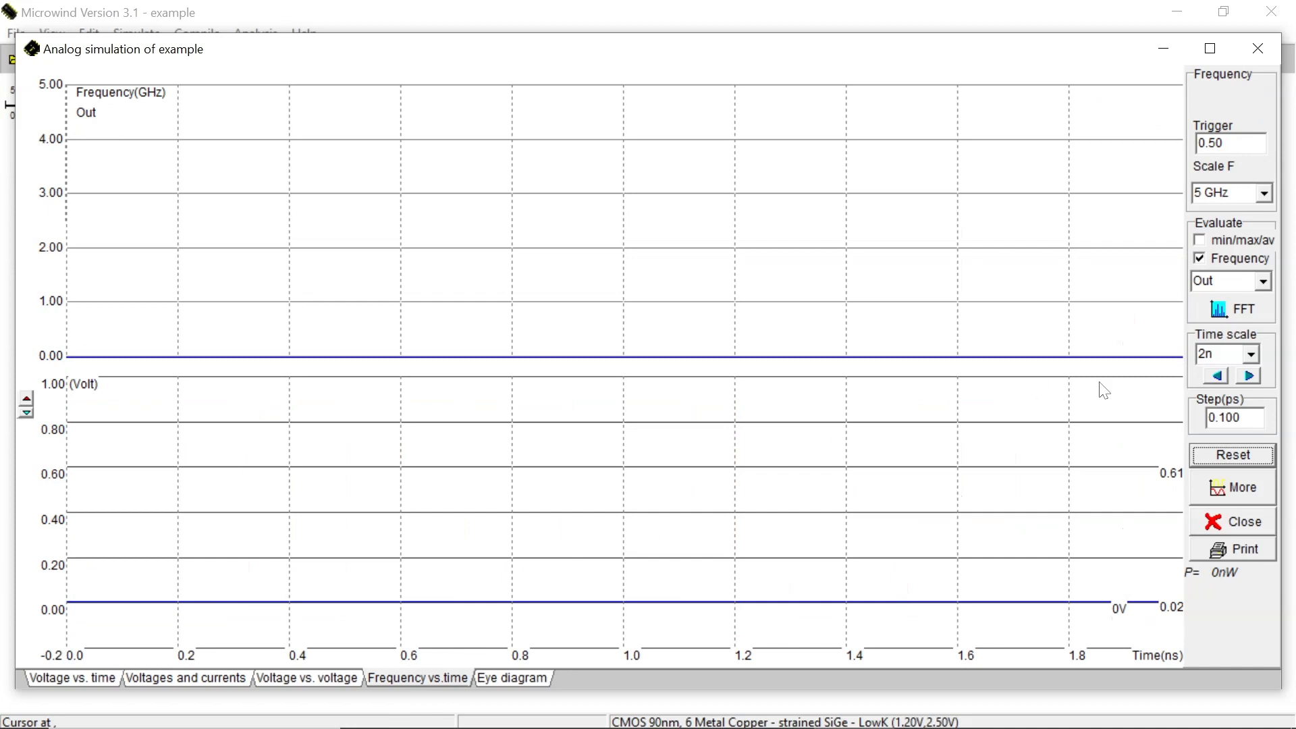
left_click(1210, 456)
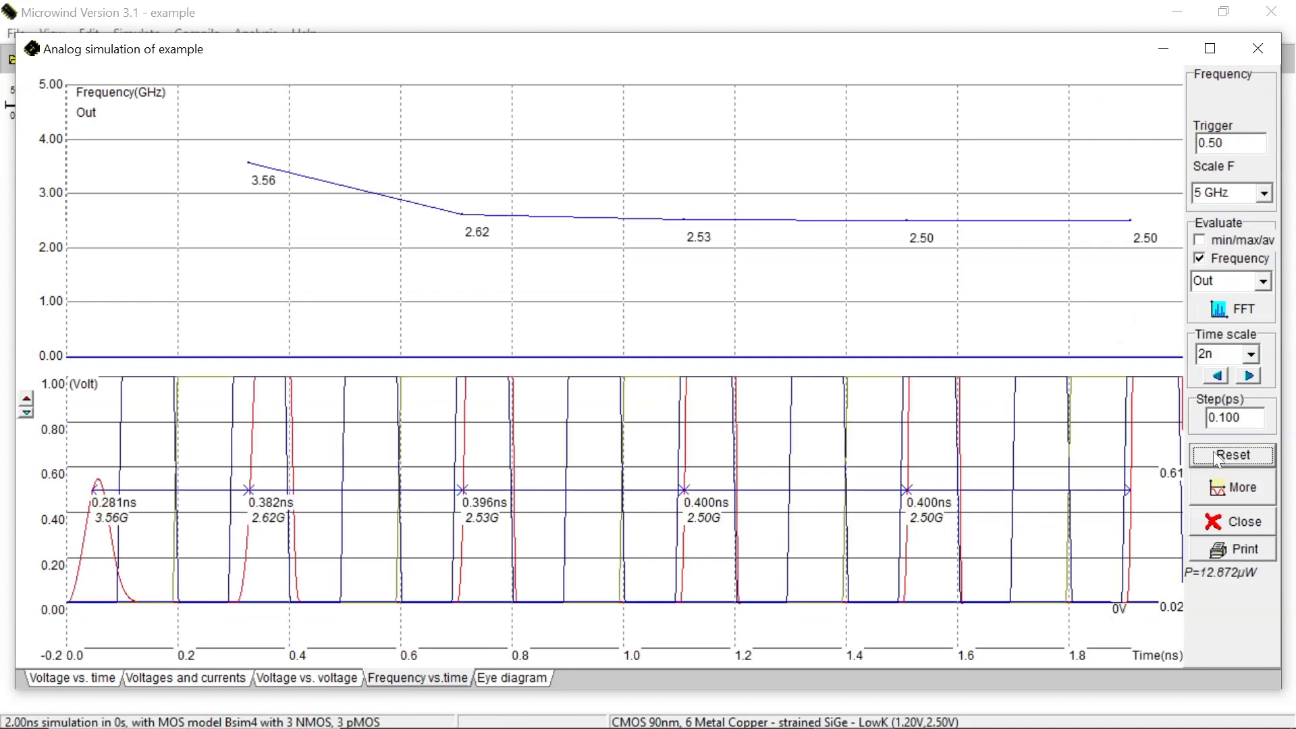
Compute the FFT of Out, change the frequency axis scale, and close the FFT window
left_click(1226, 312)
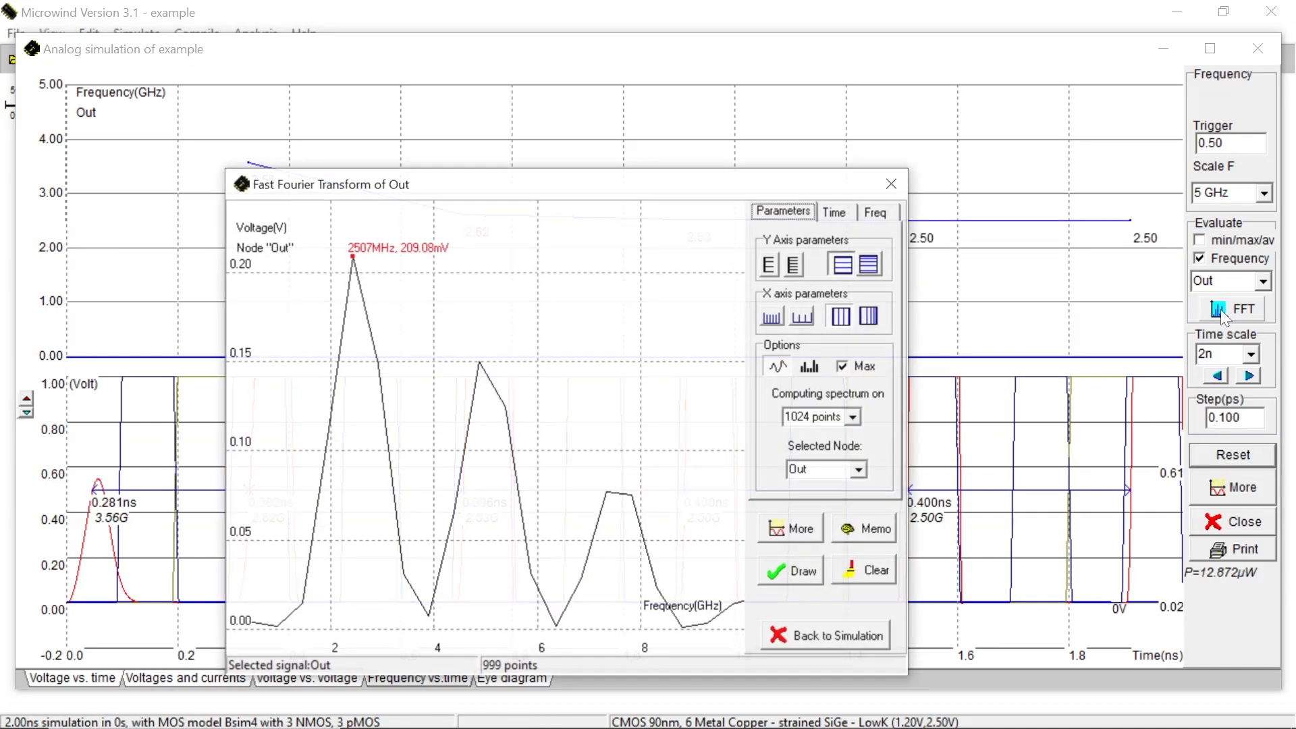
left_click(772, 317)
left_click(772, 317)
left_click(772, 317)
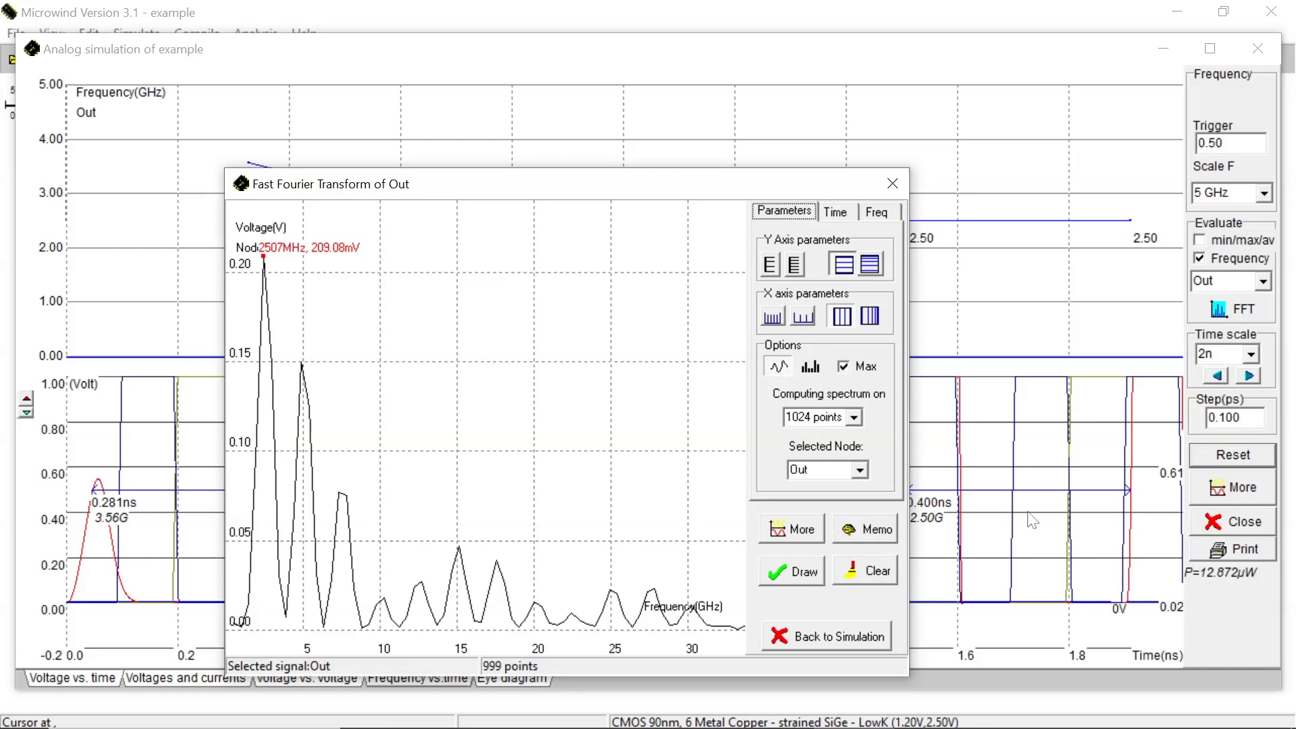
left_click(891, 185)
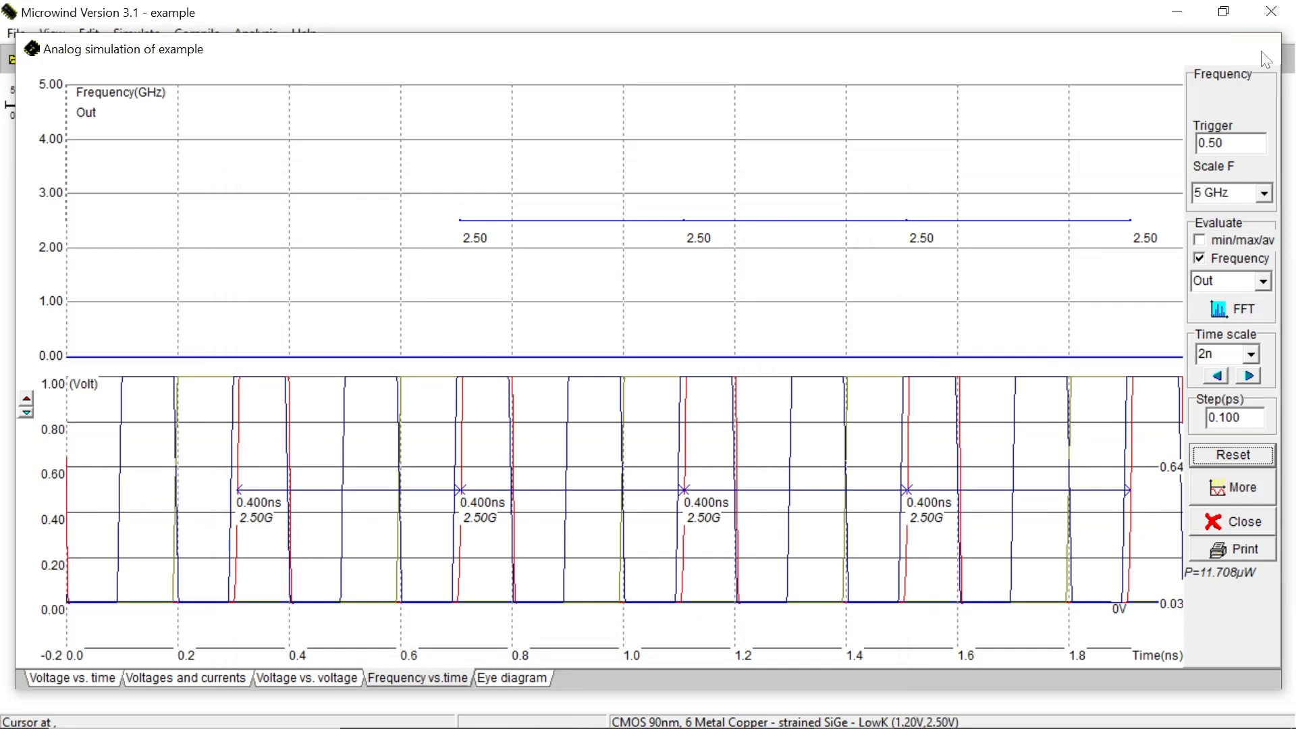
Close the simulation window and save the layout as and_gate_vlsi in the lab_01_basic_gates folder
left_click(1258, 48)
left_click(5, 34)
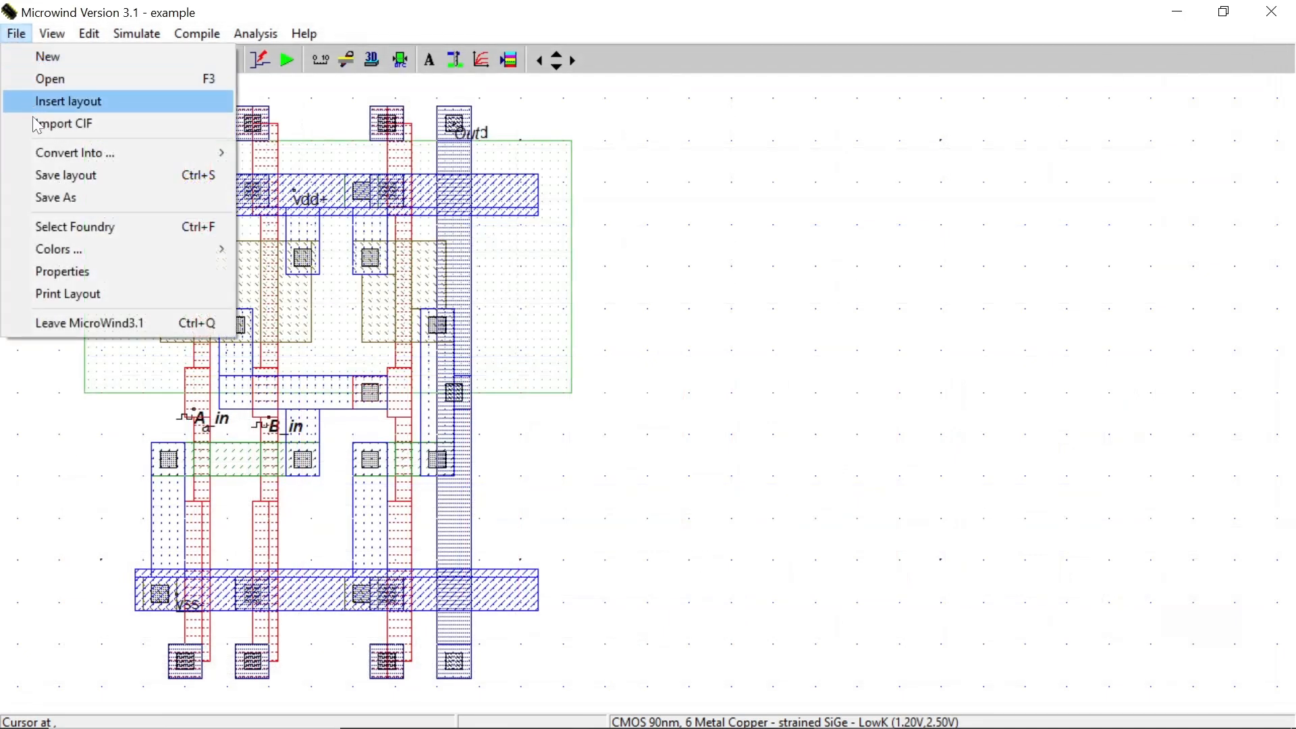
left_click(40, 197)
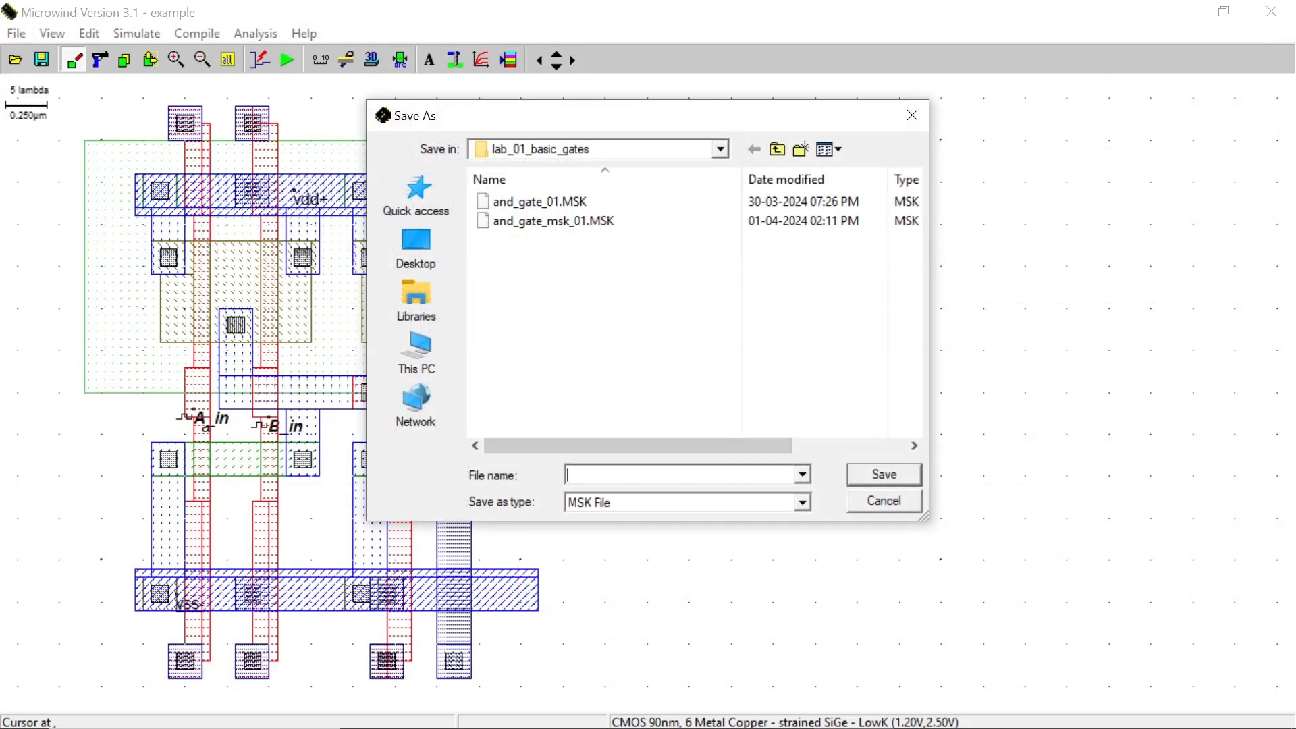
type("and_gate_")
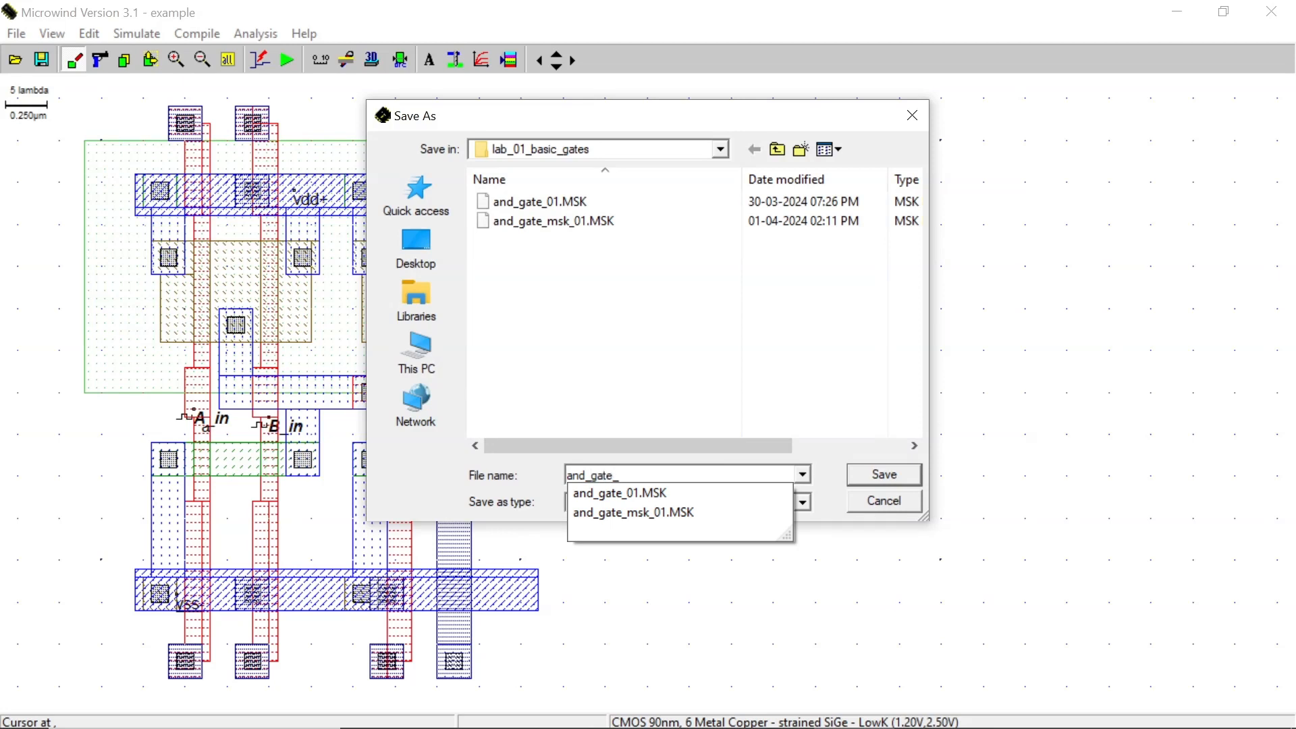
type("vlsi")
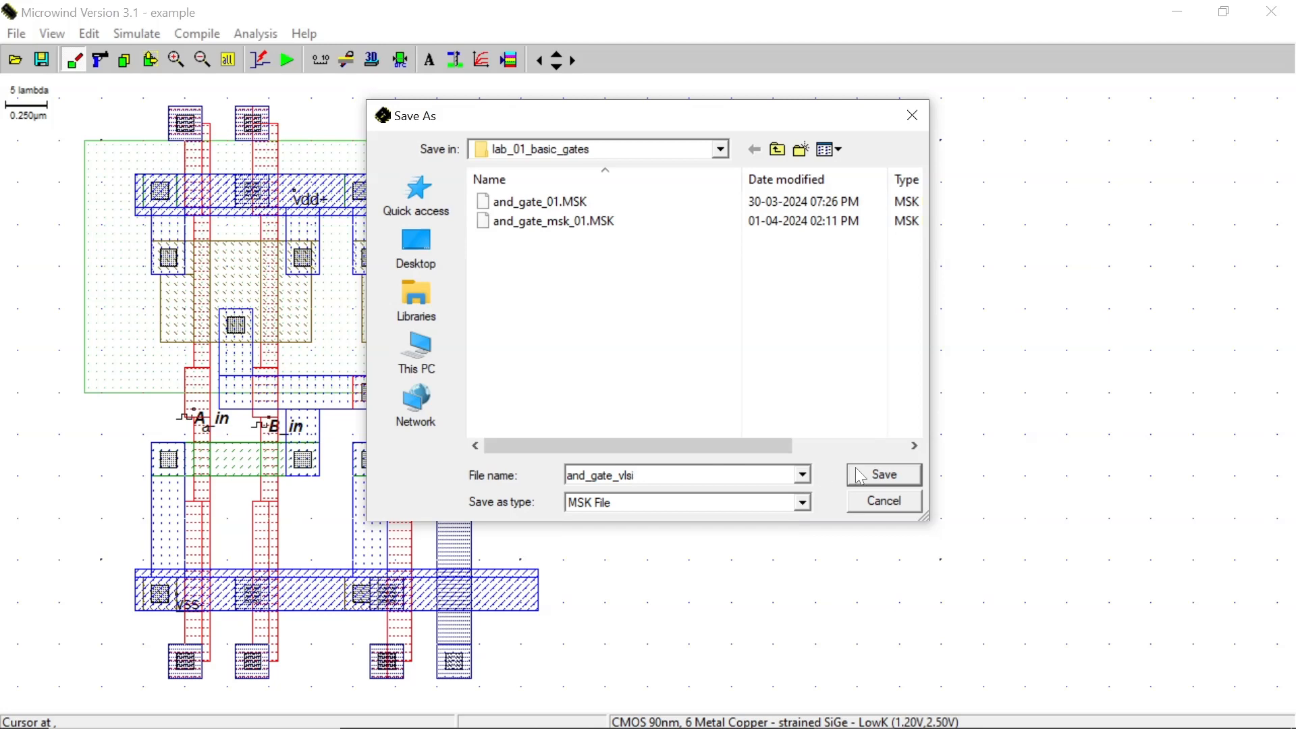
left_click(884, 475)
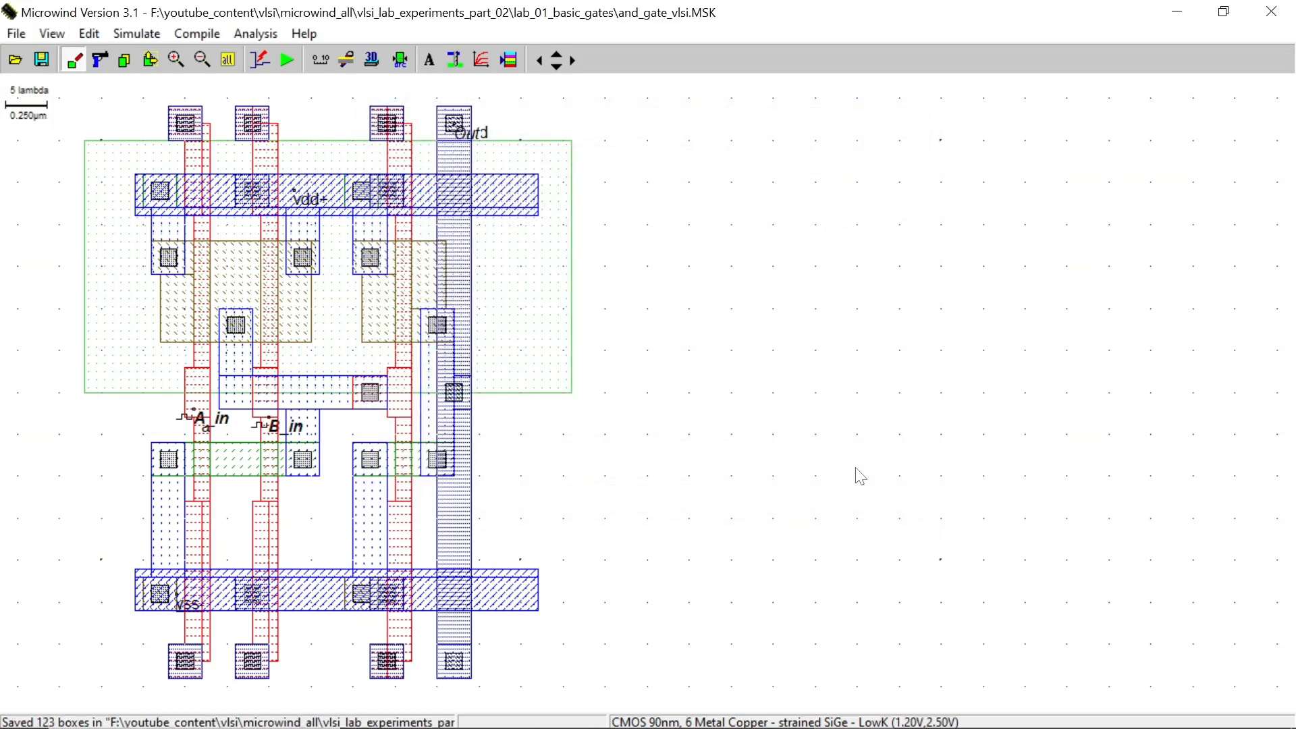
Start a new layout and compile the or2=(A|B) equation with the CMOS cell compiler
left_click(16, 34)
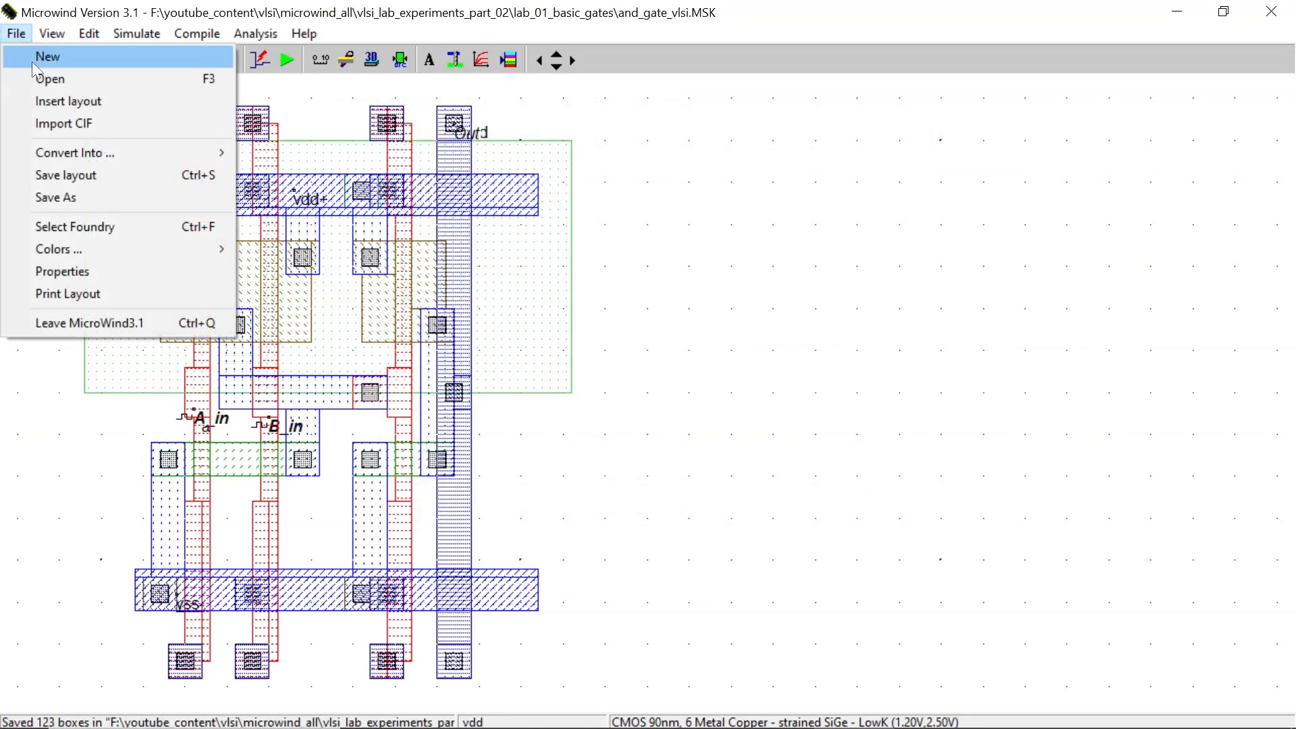
left_click(34, 61)
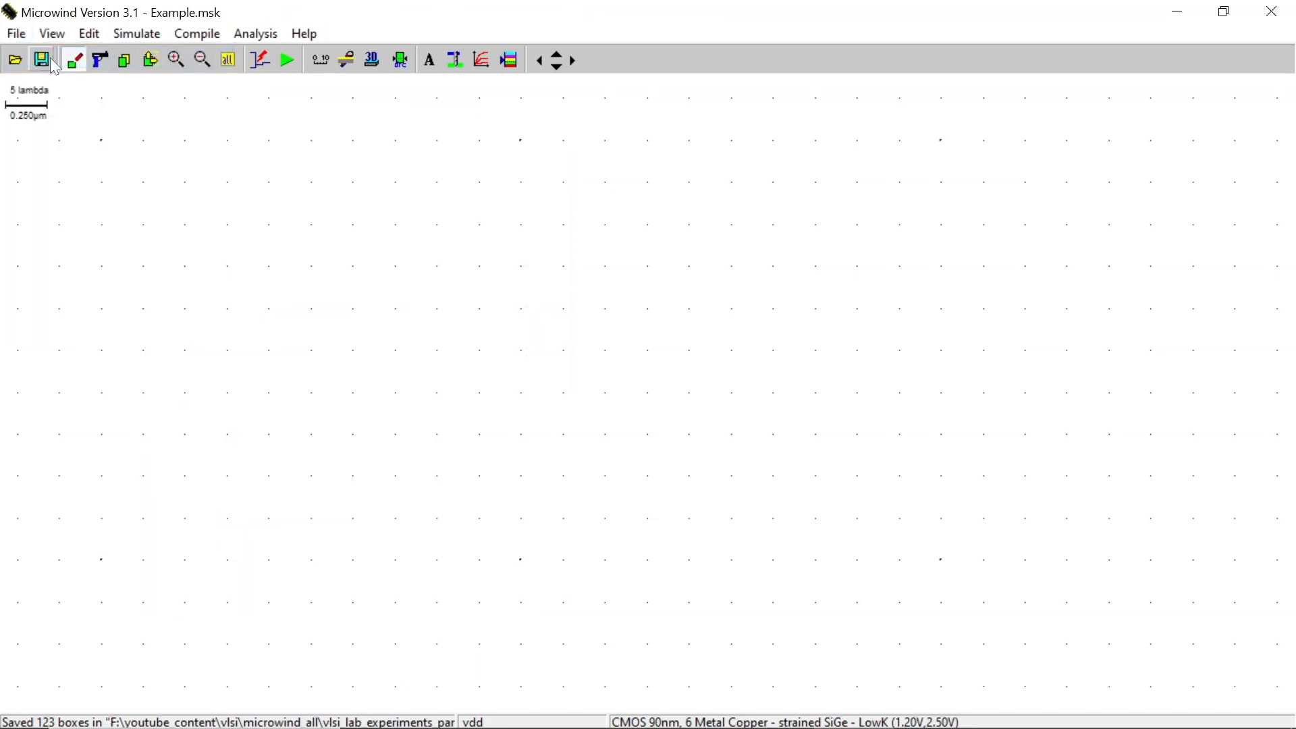
left_click(197, 34)
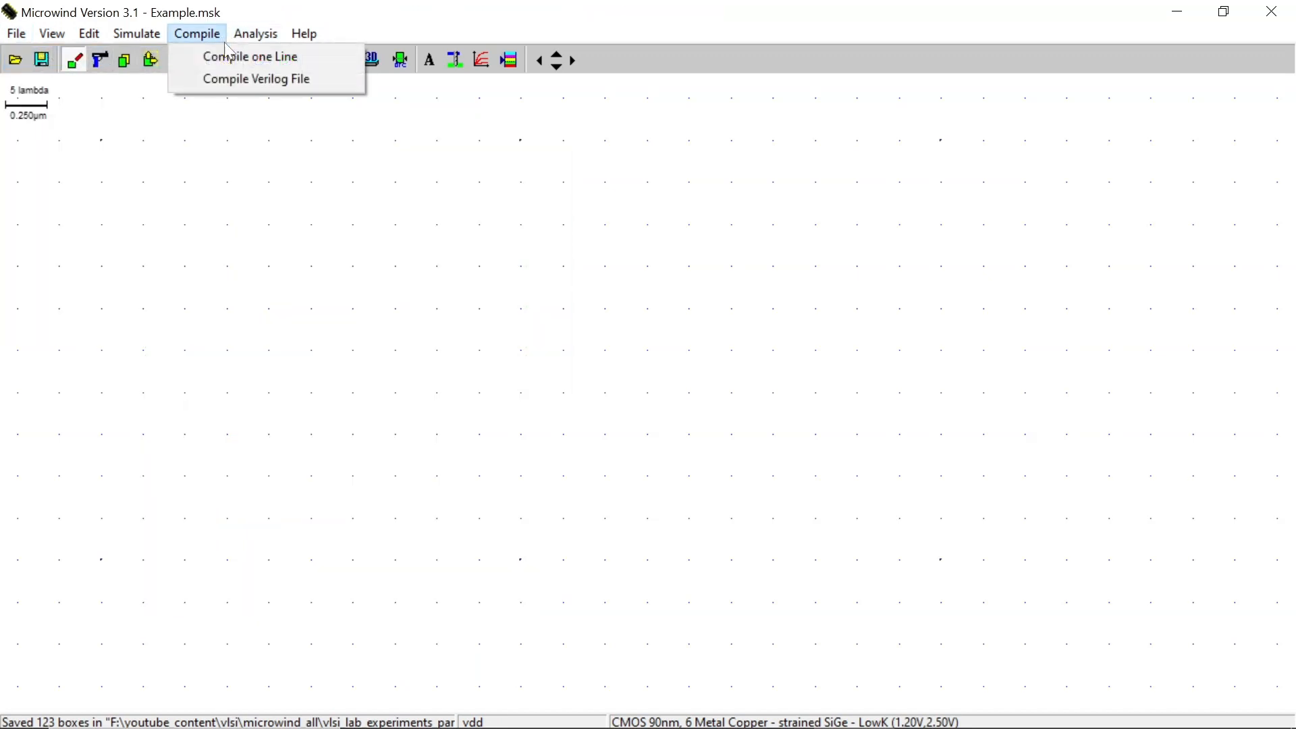
left_click(321, 58)
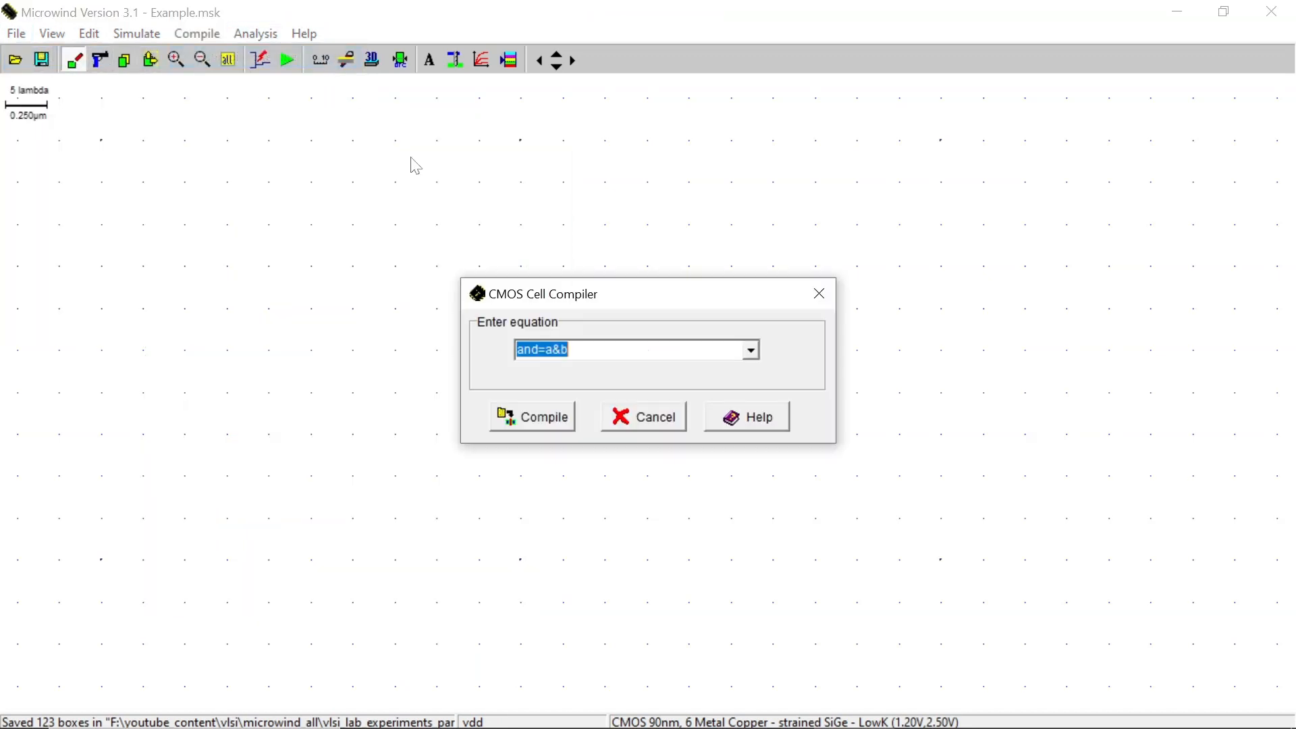
left_click(757, 360)
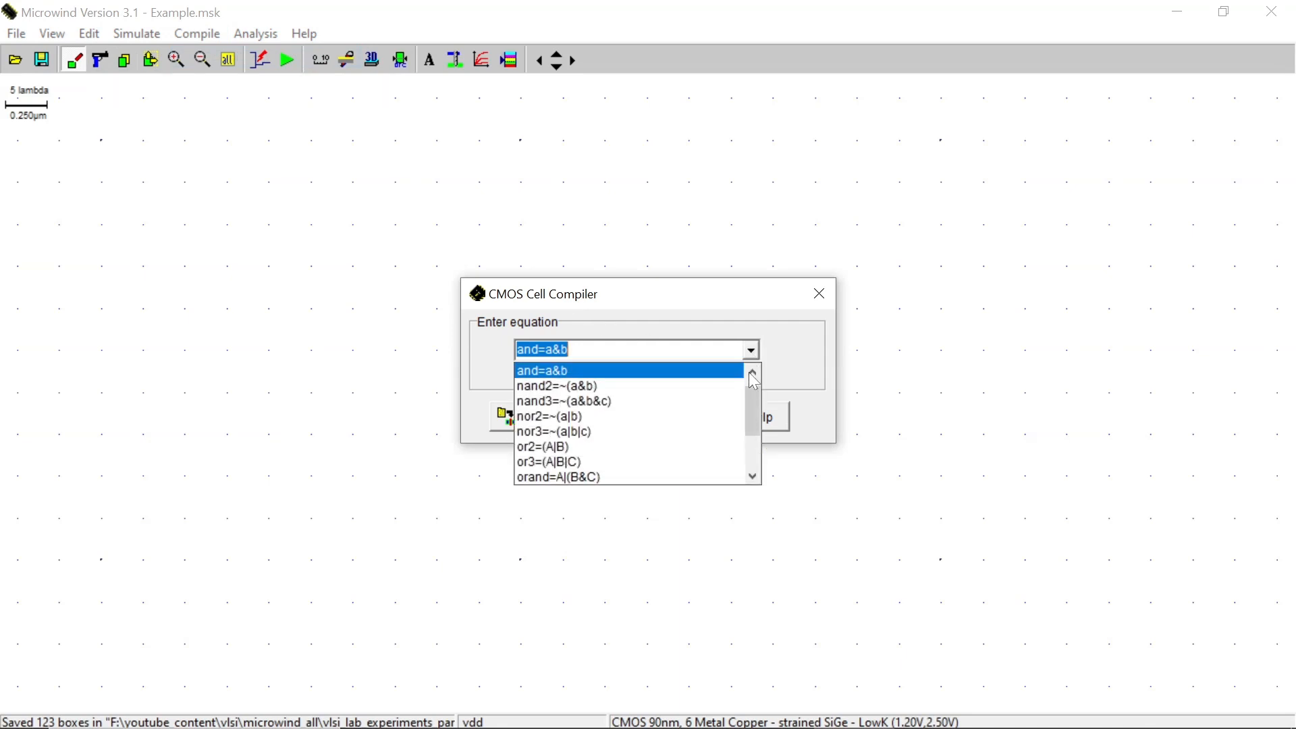
left_click(721, 446)
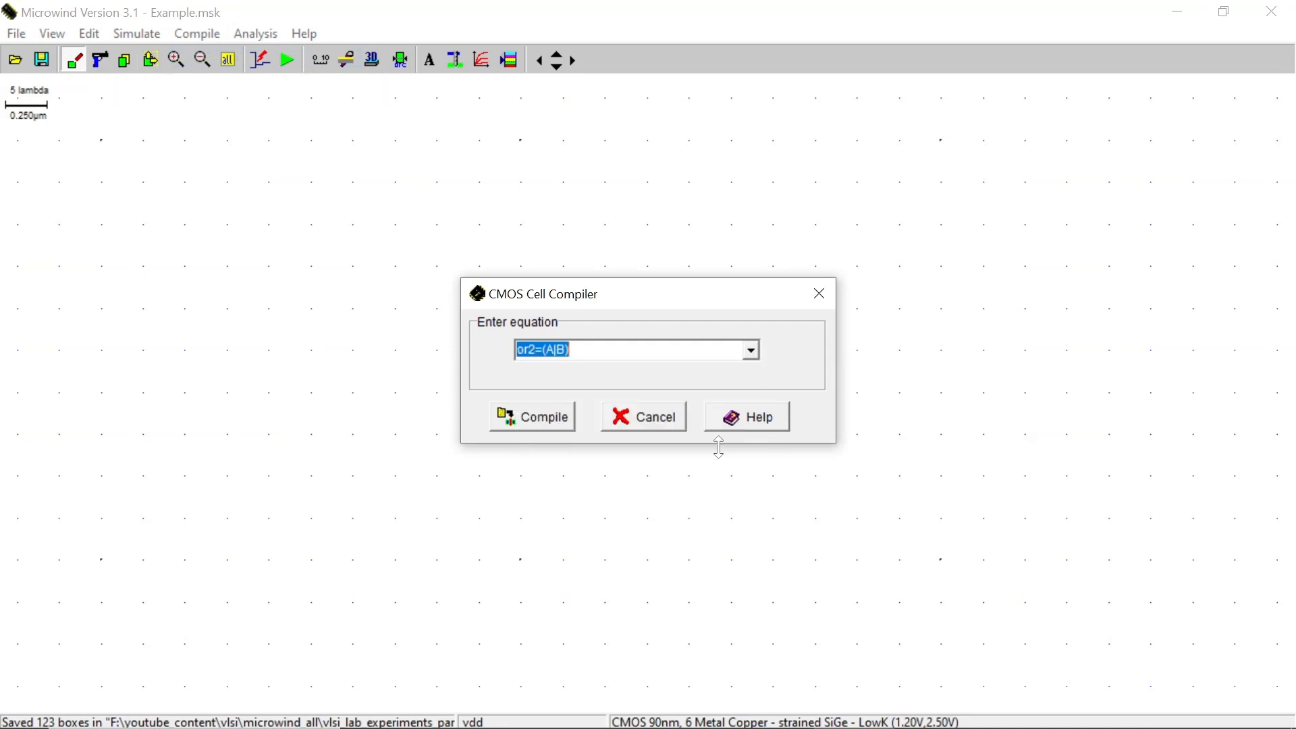
left_click(556, 422)
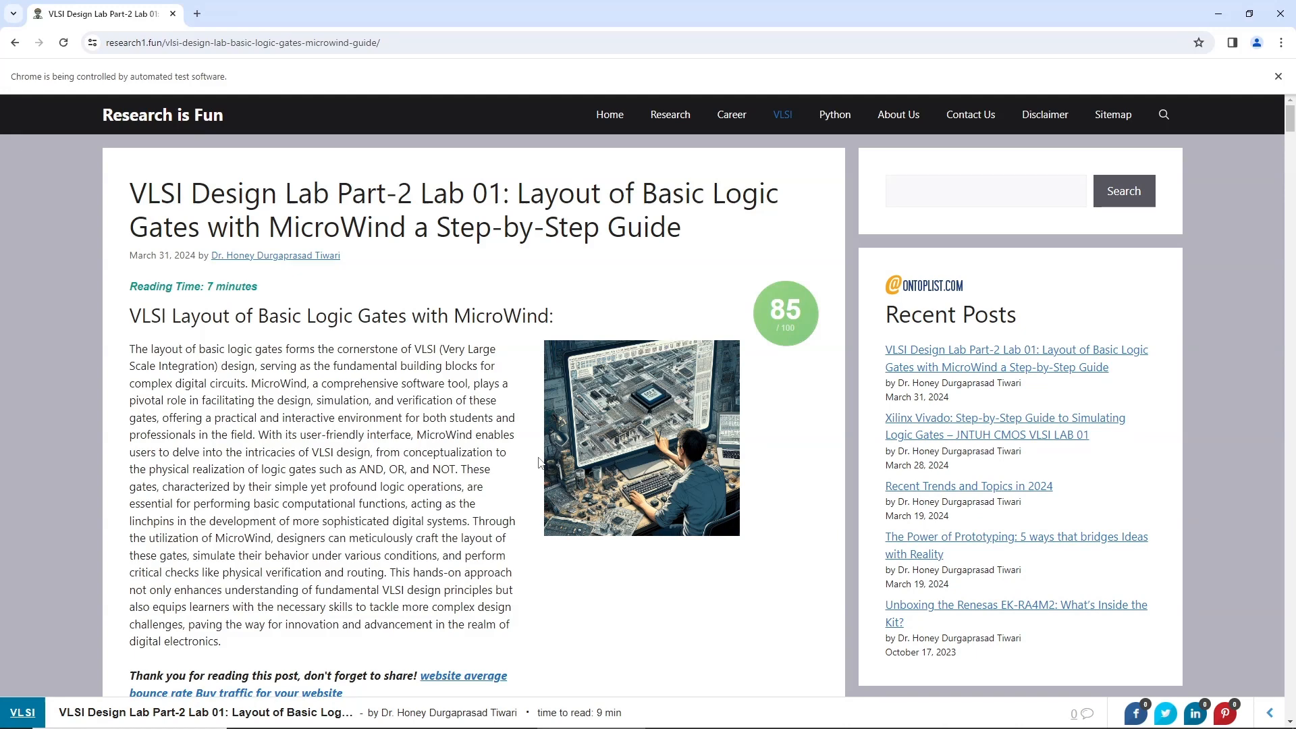
Scroll through the VLSI Design Lab Part-2 Lab 01 web guide to review its procedure and screenshots
scroll(540, 462, "down", 5)
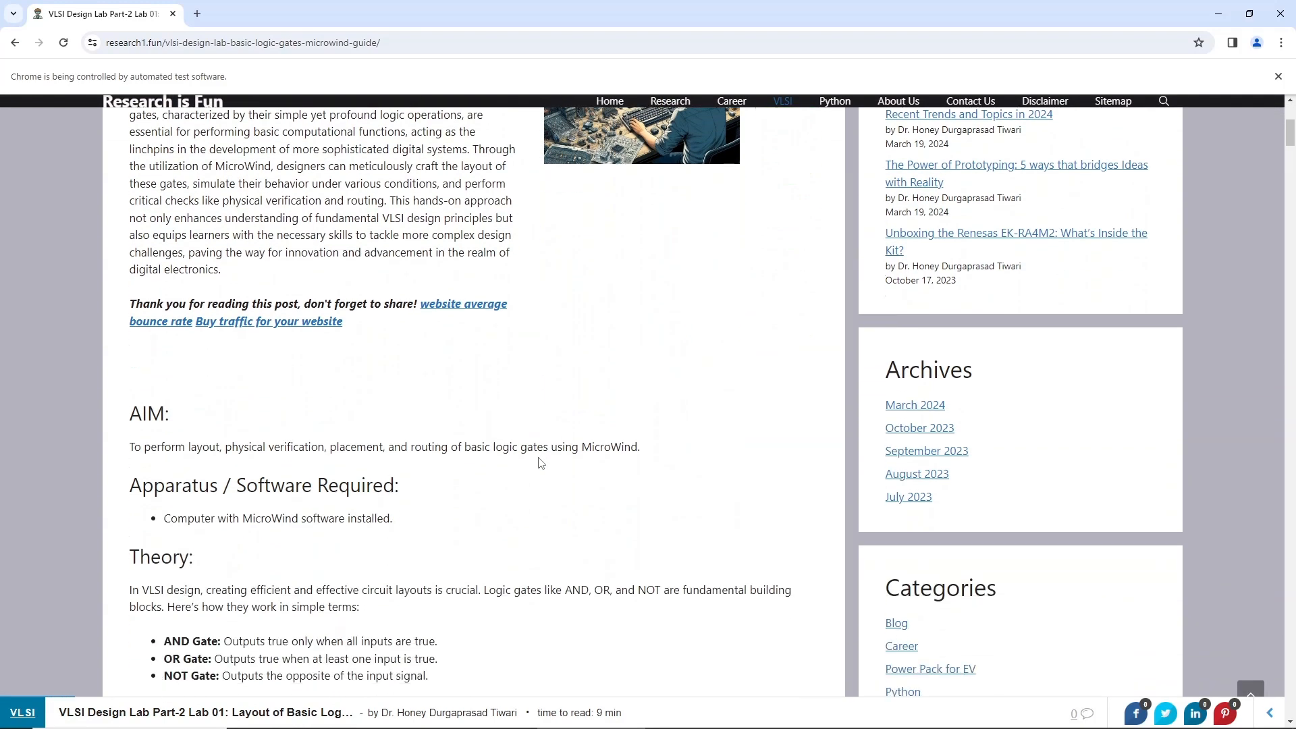
scroll(540, 462, "down", 6)
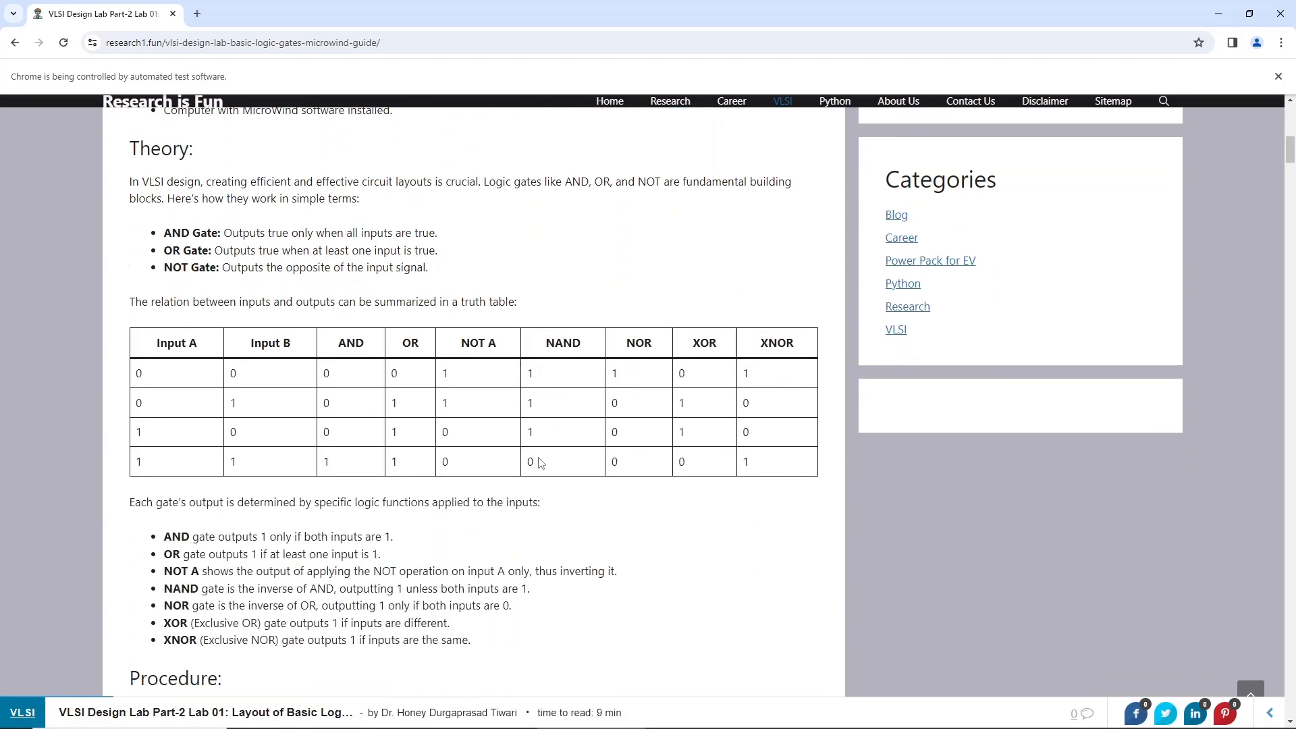
scroll(540, 463, "down", 6)
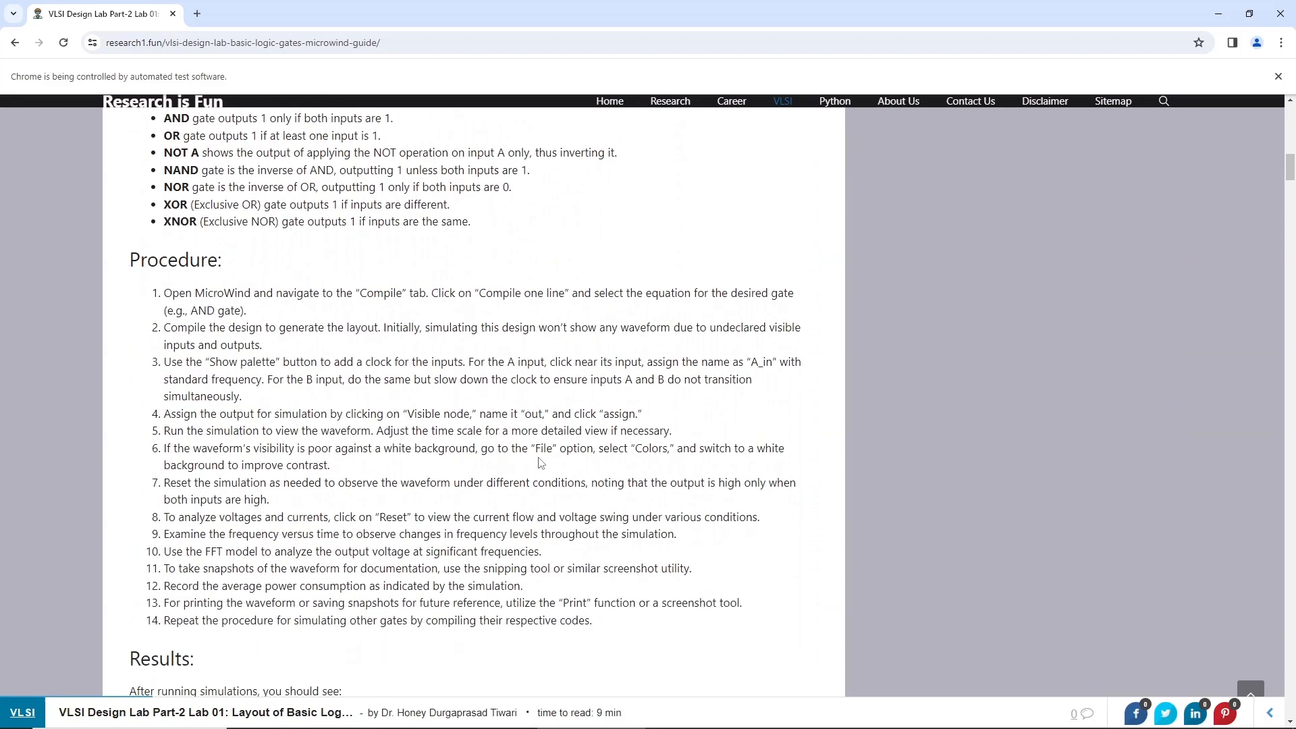
scroll(540, 462, "down", 6)
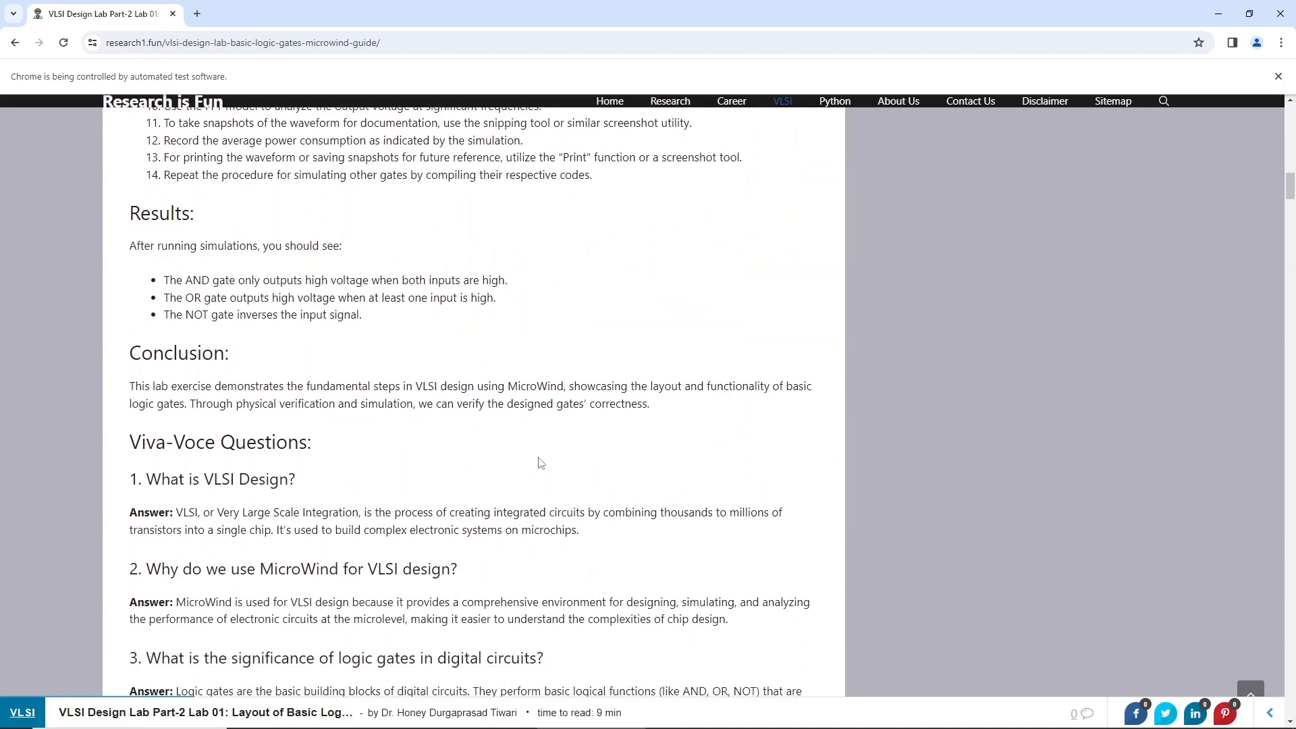
scroll(541, 463, "down", 6)
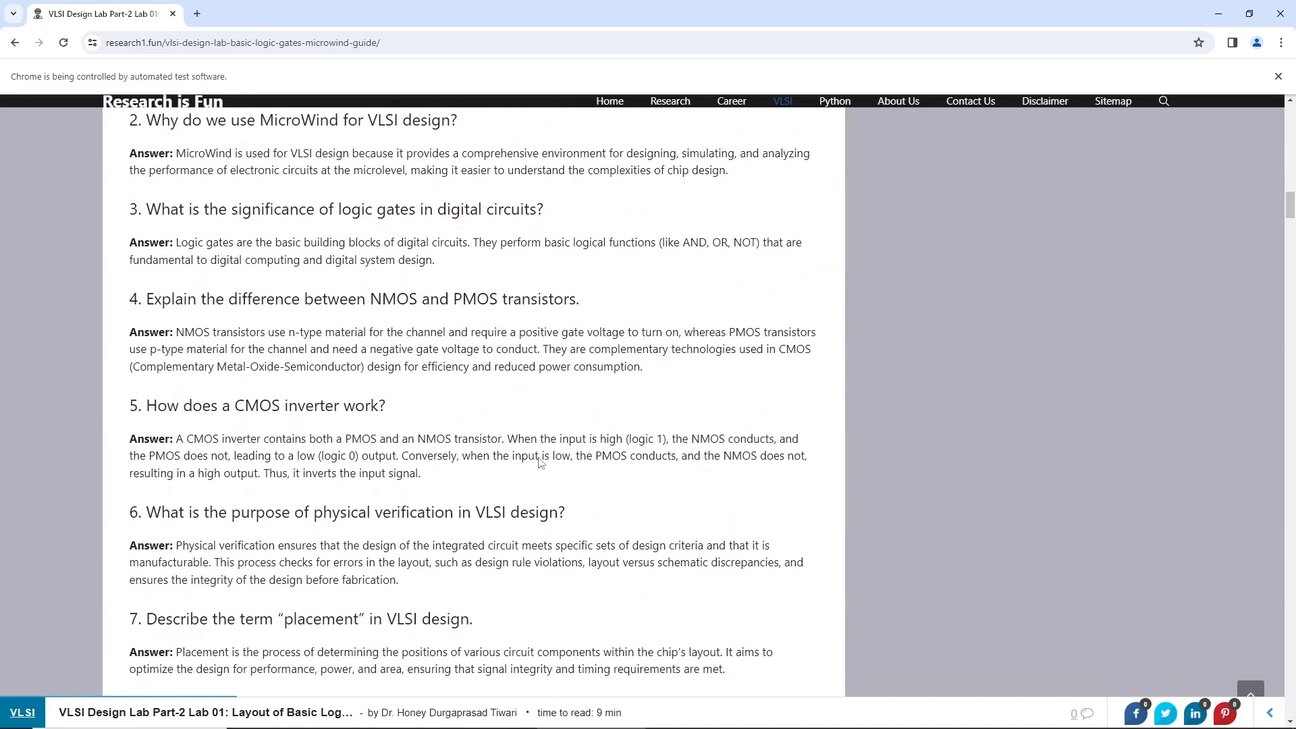
scroll(540, 463, "down", 6)
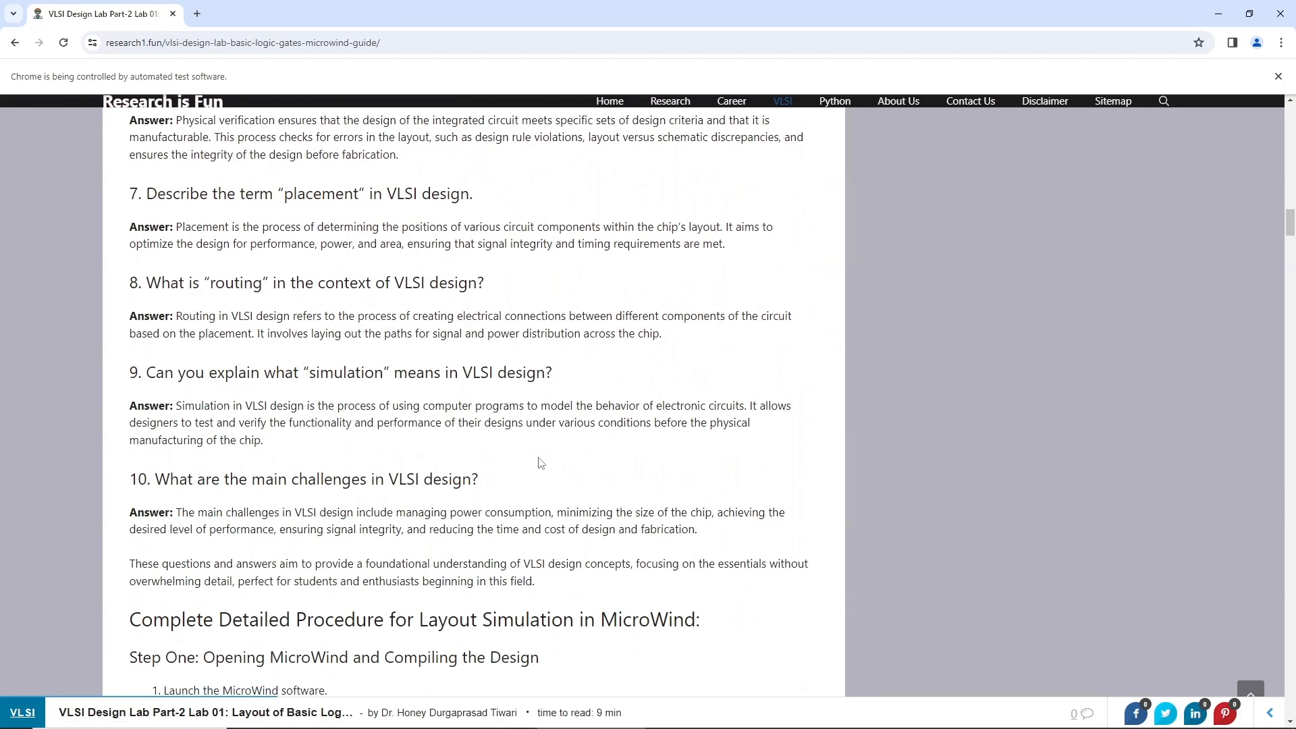
scroll(540, 463, "down", 6)
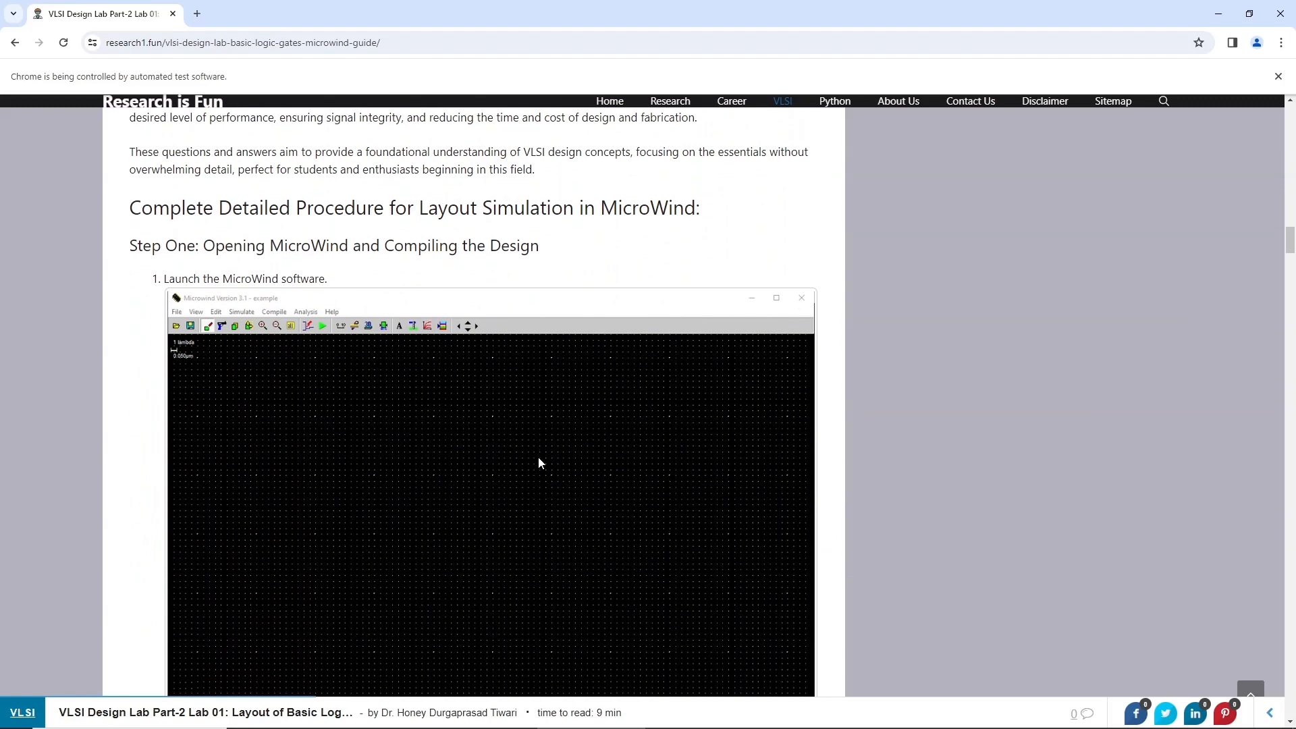
scroll(538, 463, "down", 6)
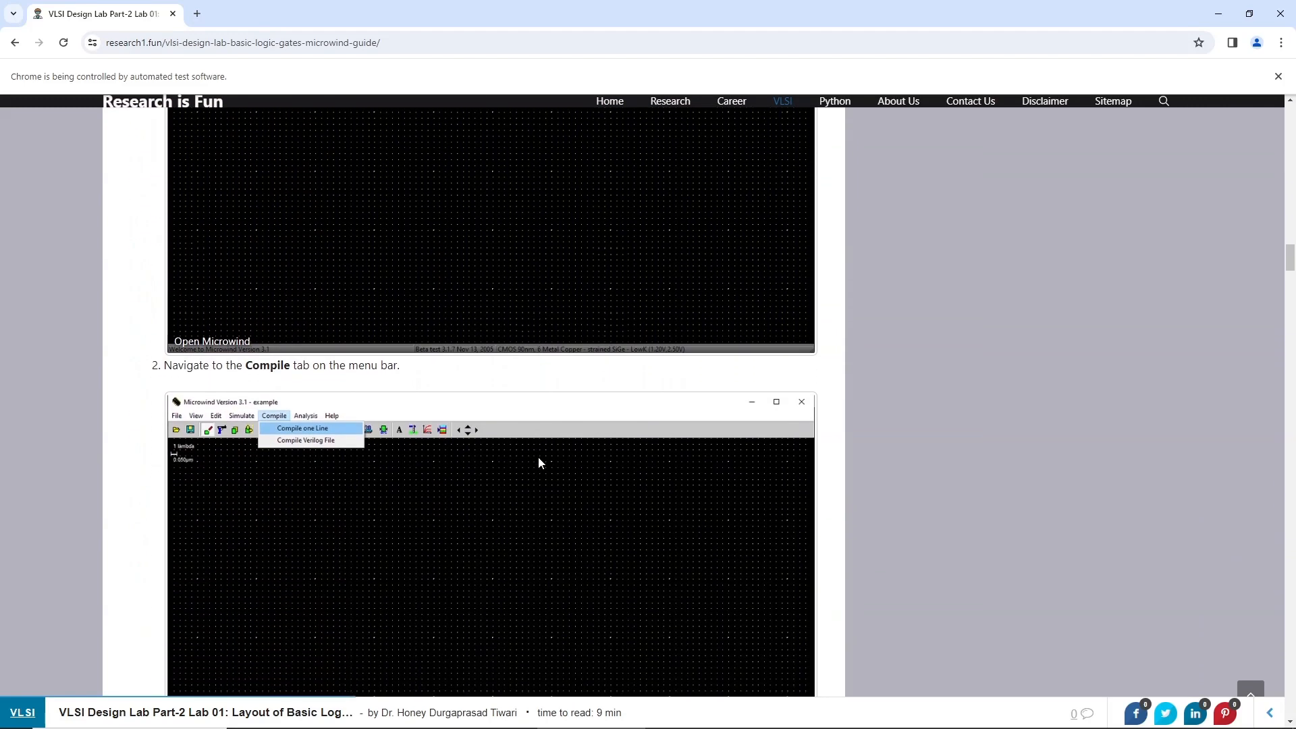
scroll(539, 463, "down", 6)
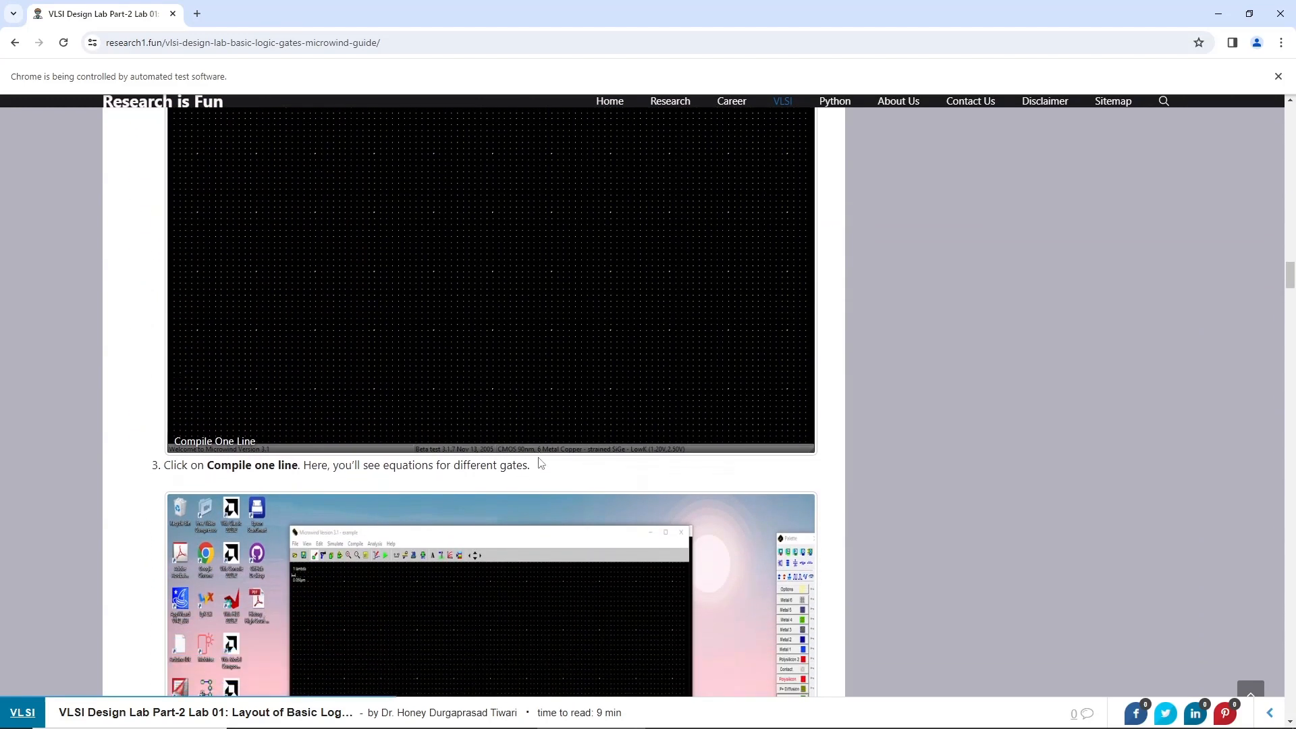
scroll(540, 463, "down", 7)
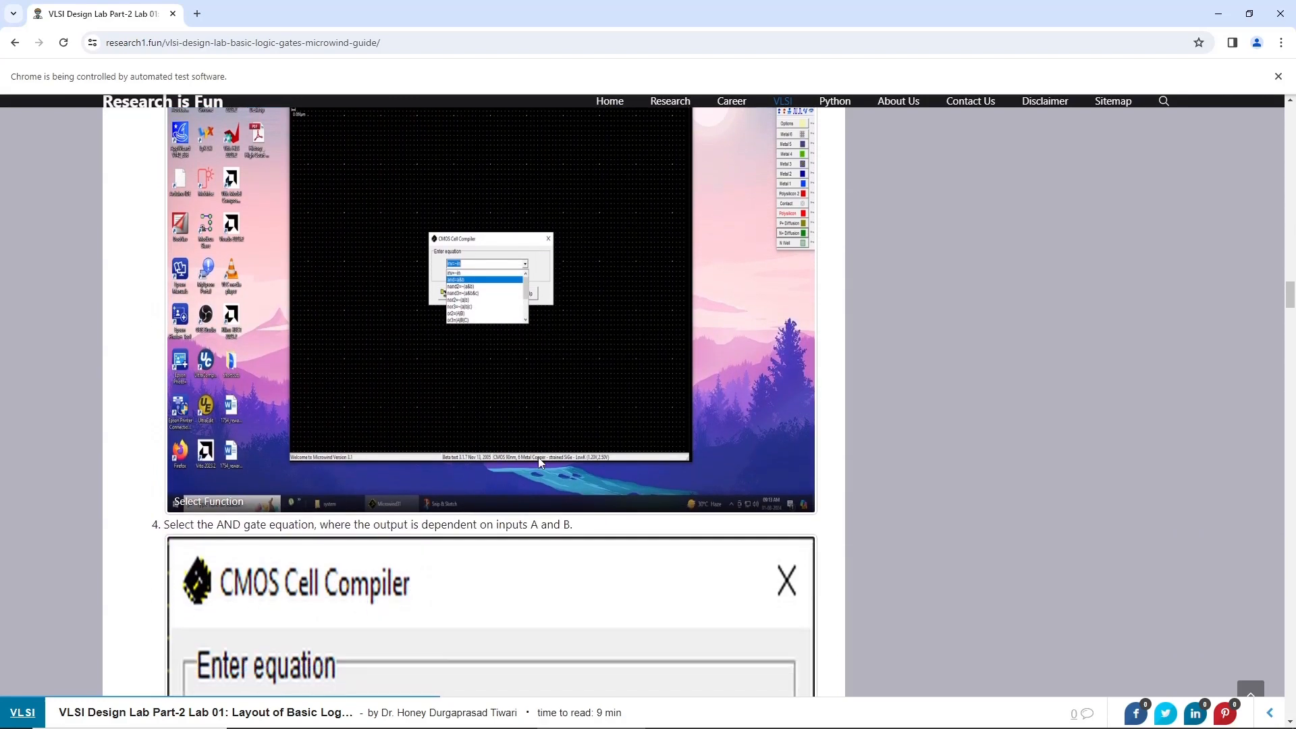
scroll(539, 462, "down", 6)
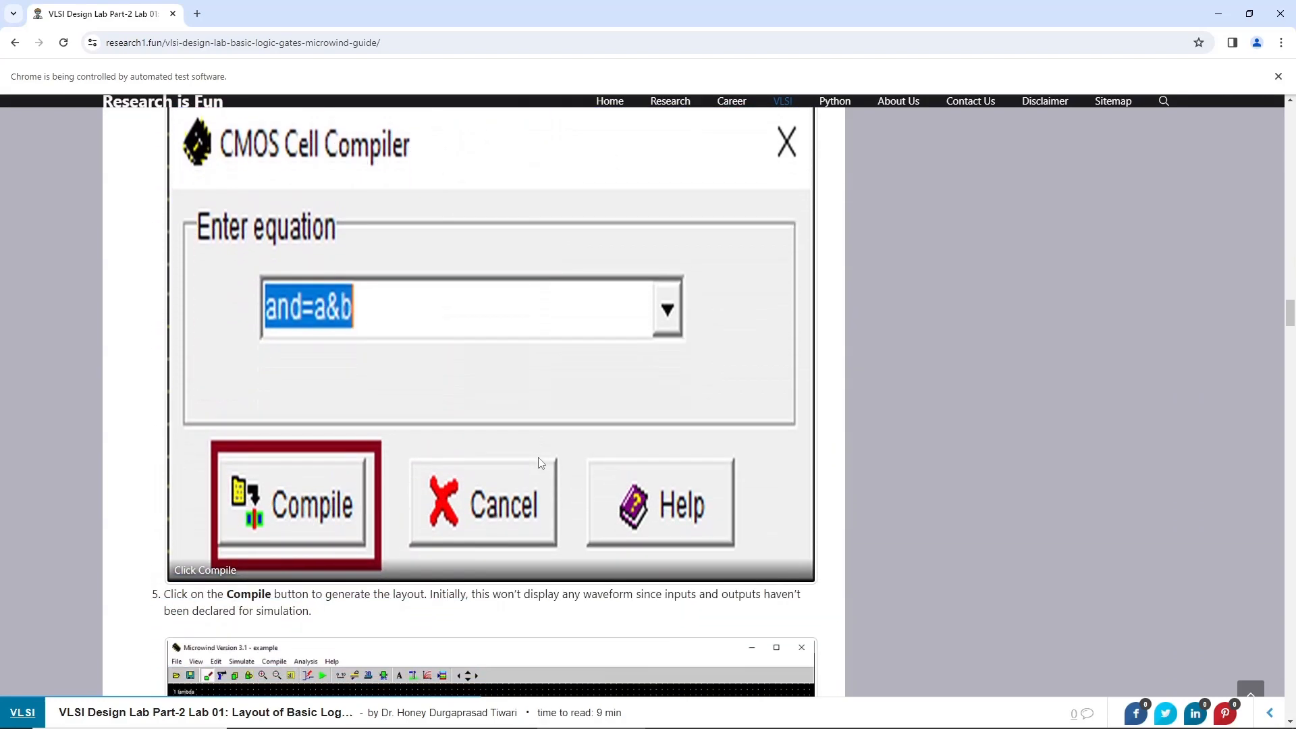
scroll(538, 463, "down", 6)
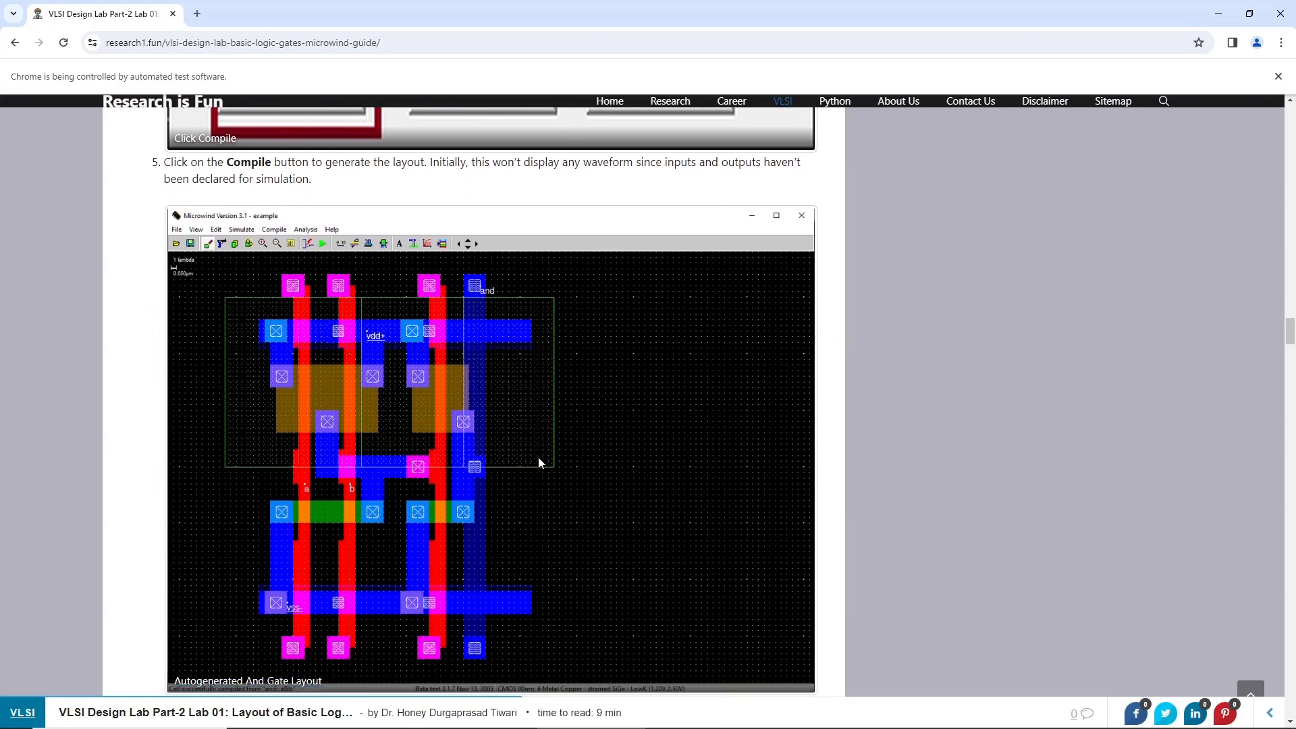
scroll(538, 463, "down", 7)
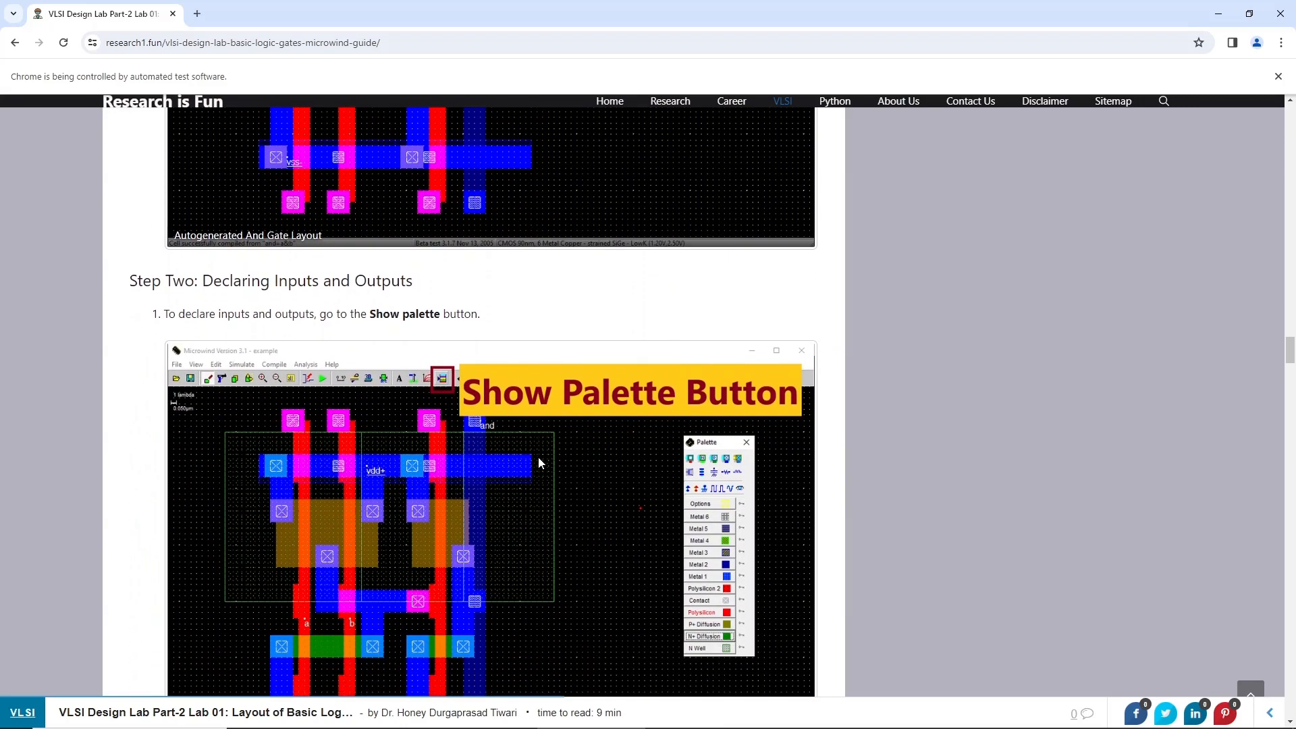
scroll(539, 463, "down", 7)
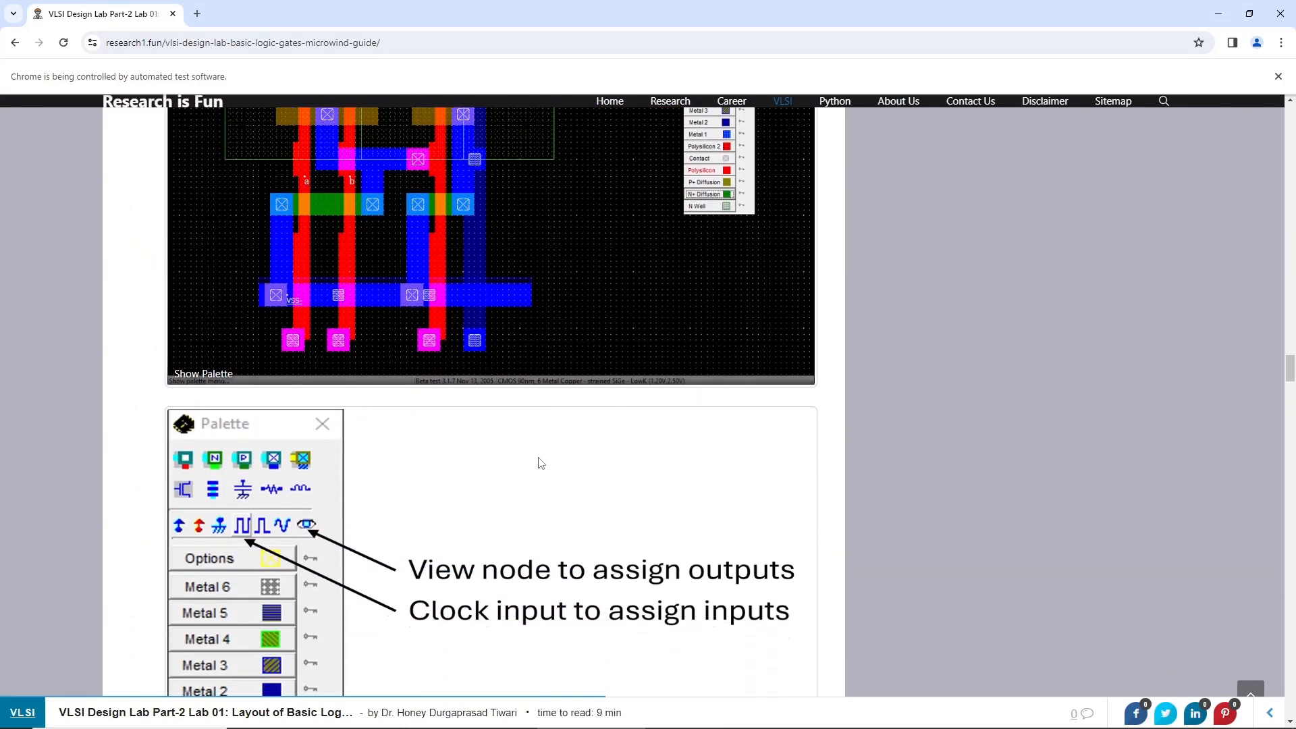
scroll(540, 463, "down", 7)
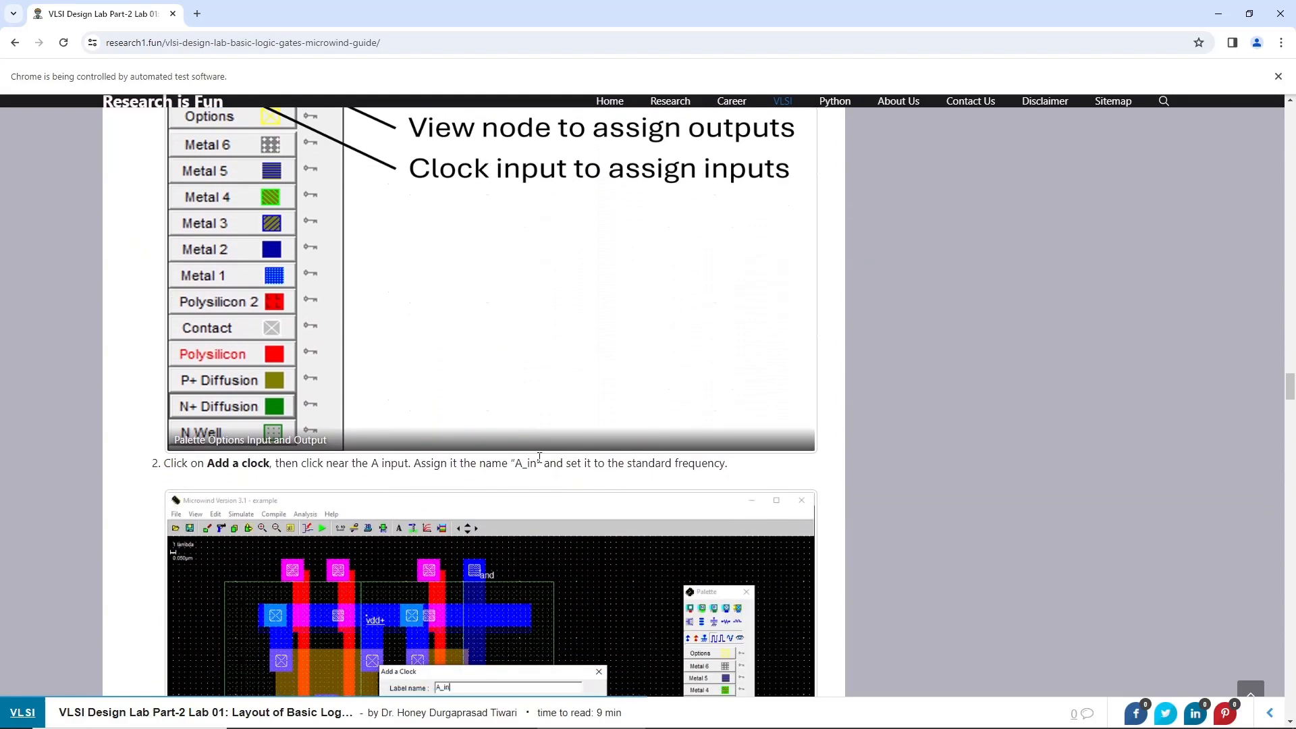
scroll(539, 459, "down", 7)
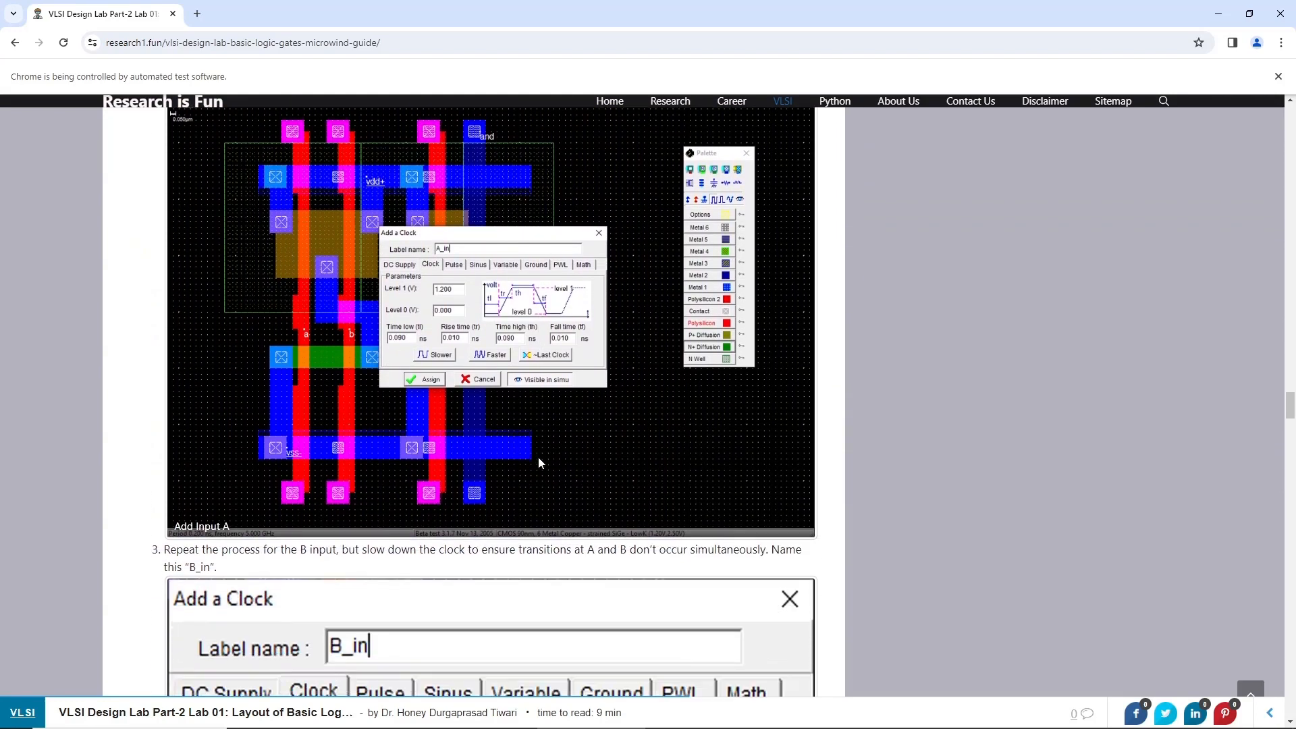
scroll(539, 463, "down", 7)
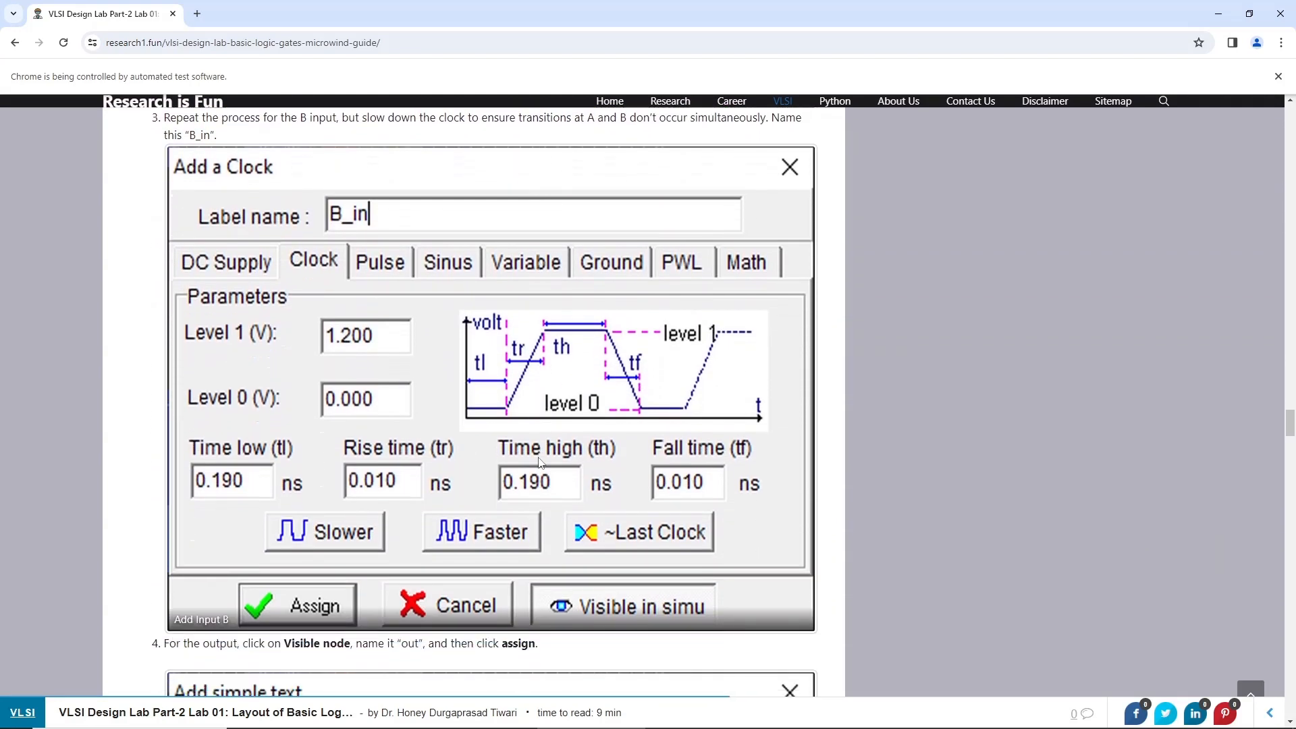
scroll(540, 463, "down", 7)
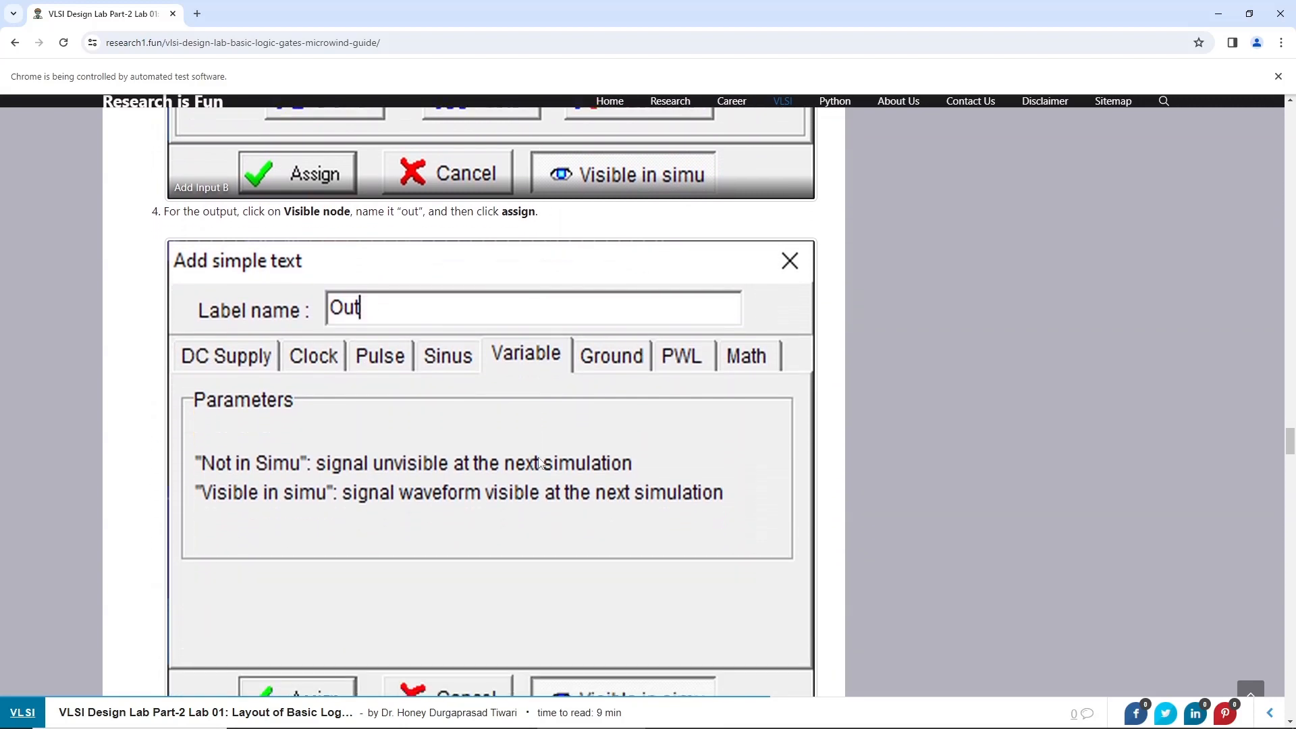
scroll(539, 463, "down", 7)
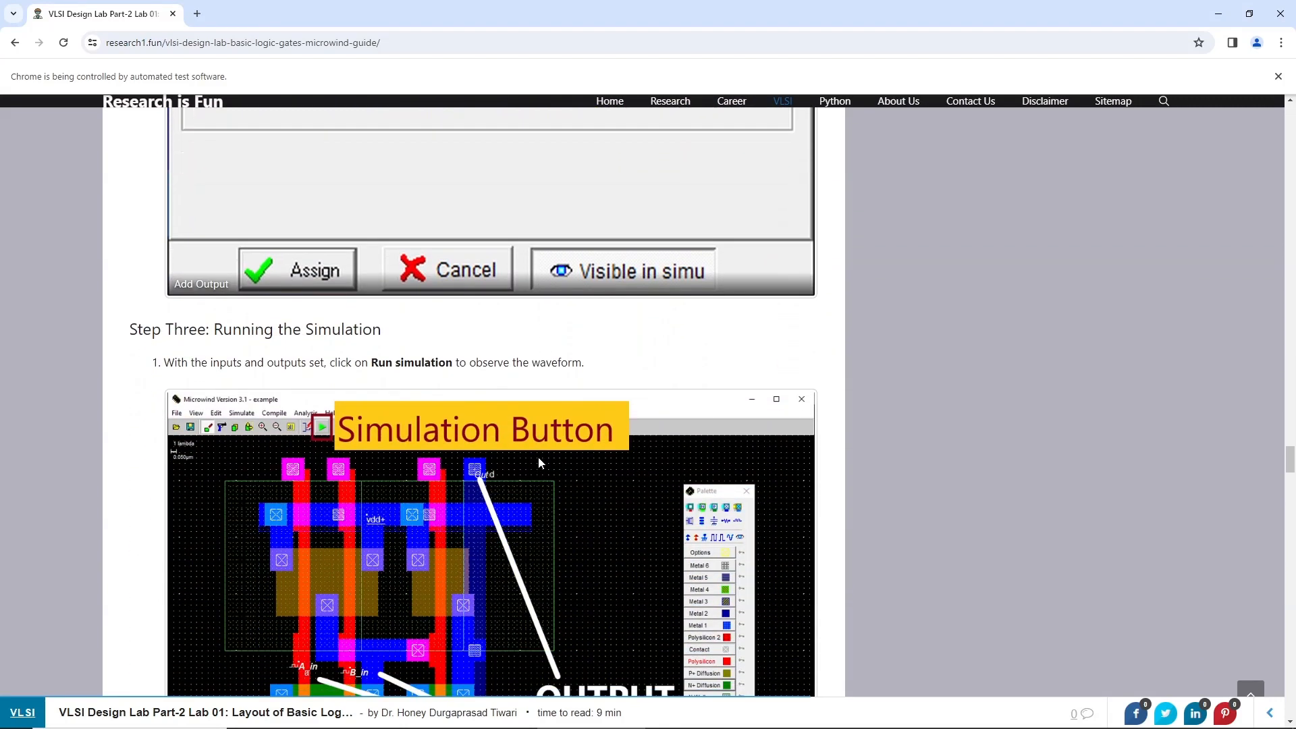
scroll(539, 463, "down", 7)
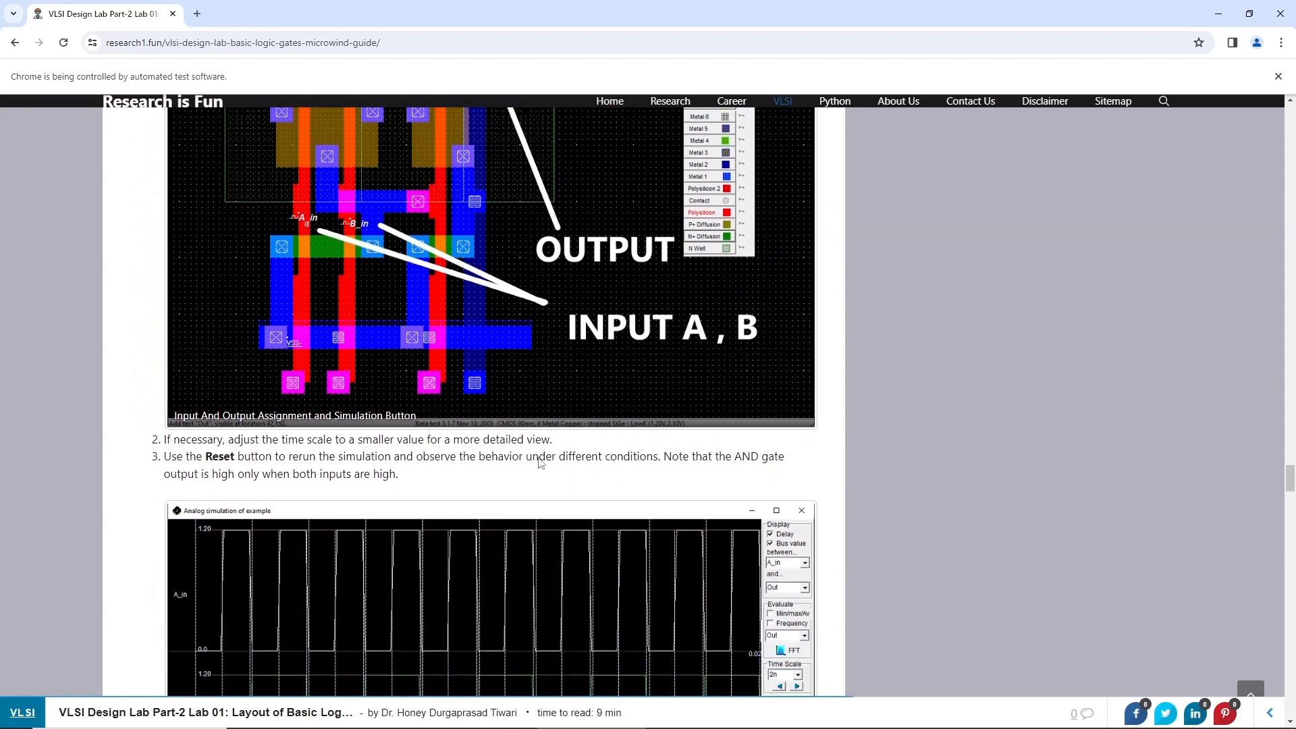
scroll(539, 463, "down", 7)
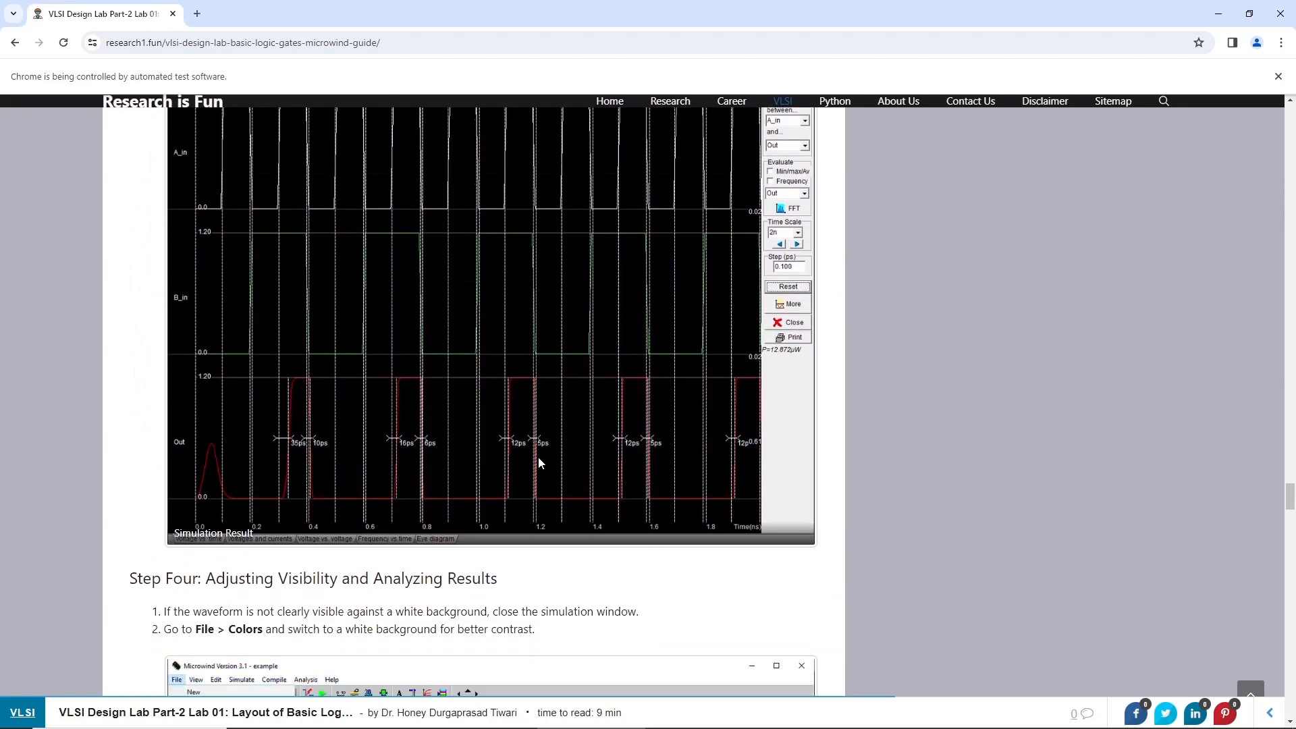
scroll(538, 463, "down", 7)
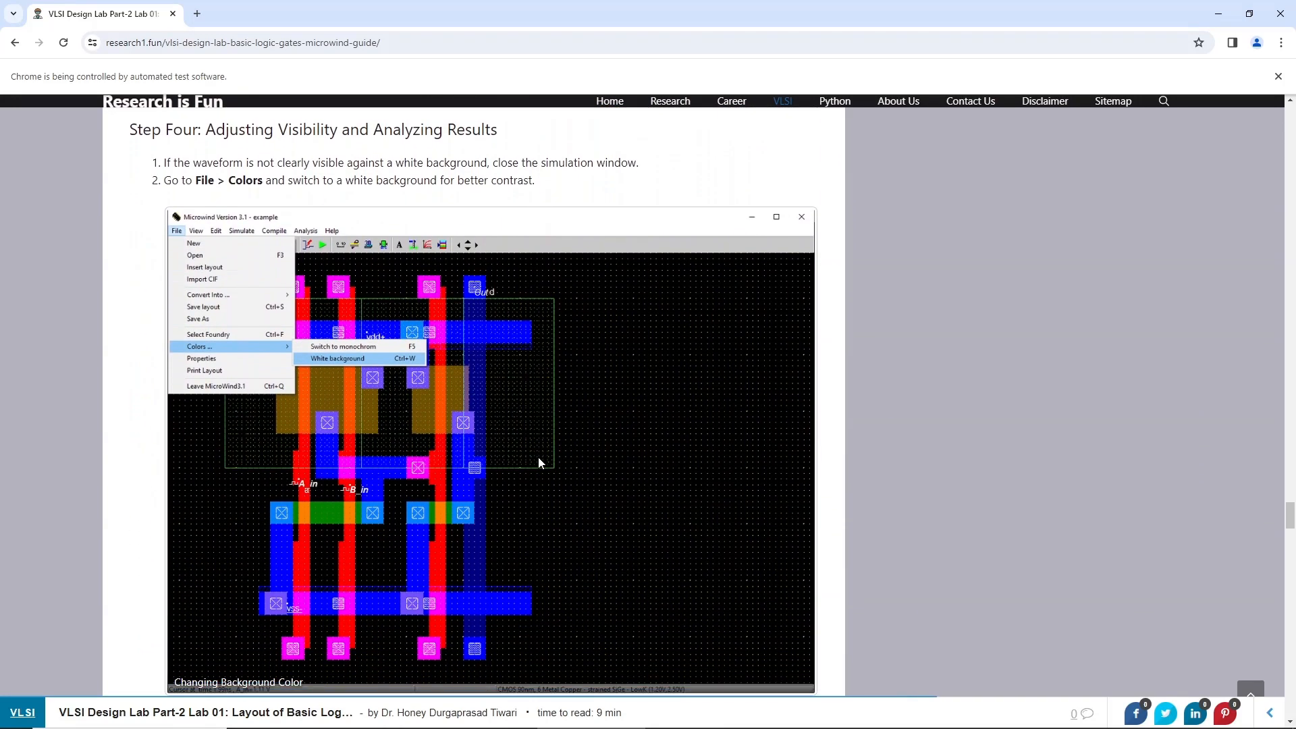
scroll(539, 463, "down", 7)
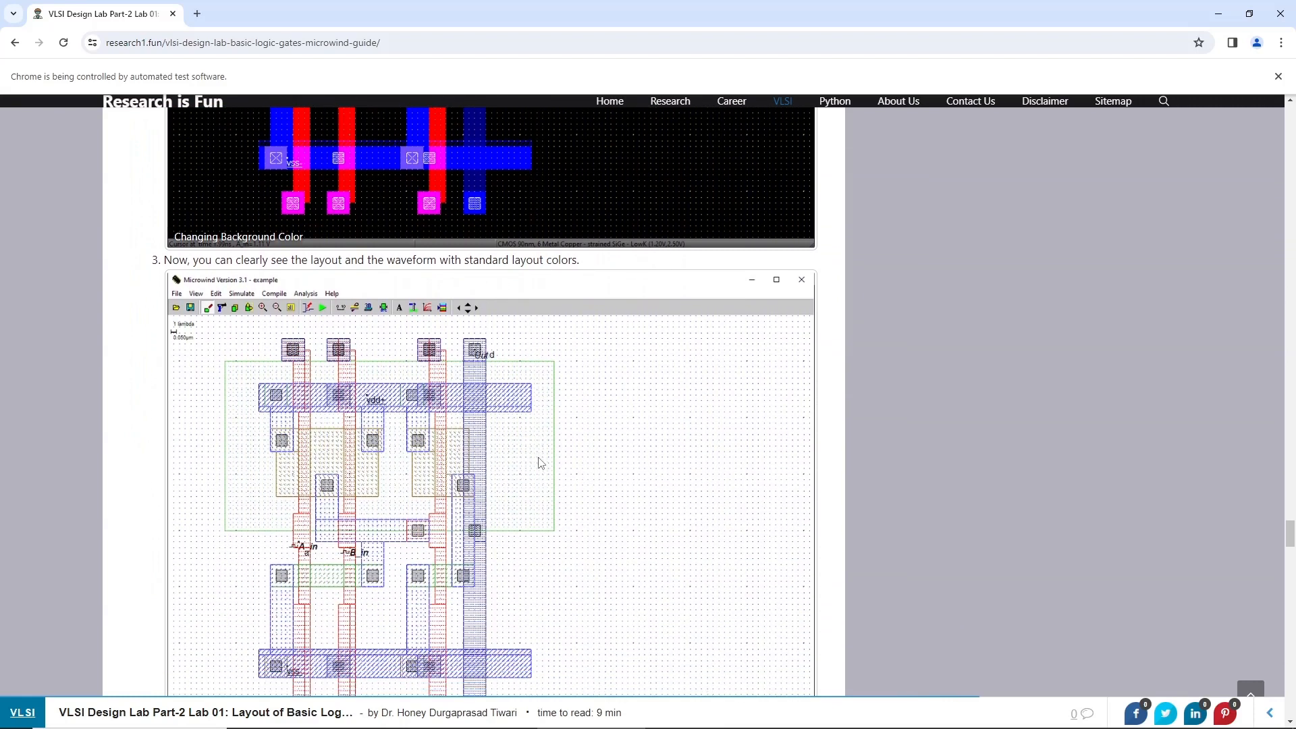
Continue reading the web guide's simulation, FFT snapshot and power-recording sections down to the OR gate instructions
scroll(539, 463, "down", 7)
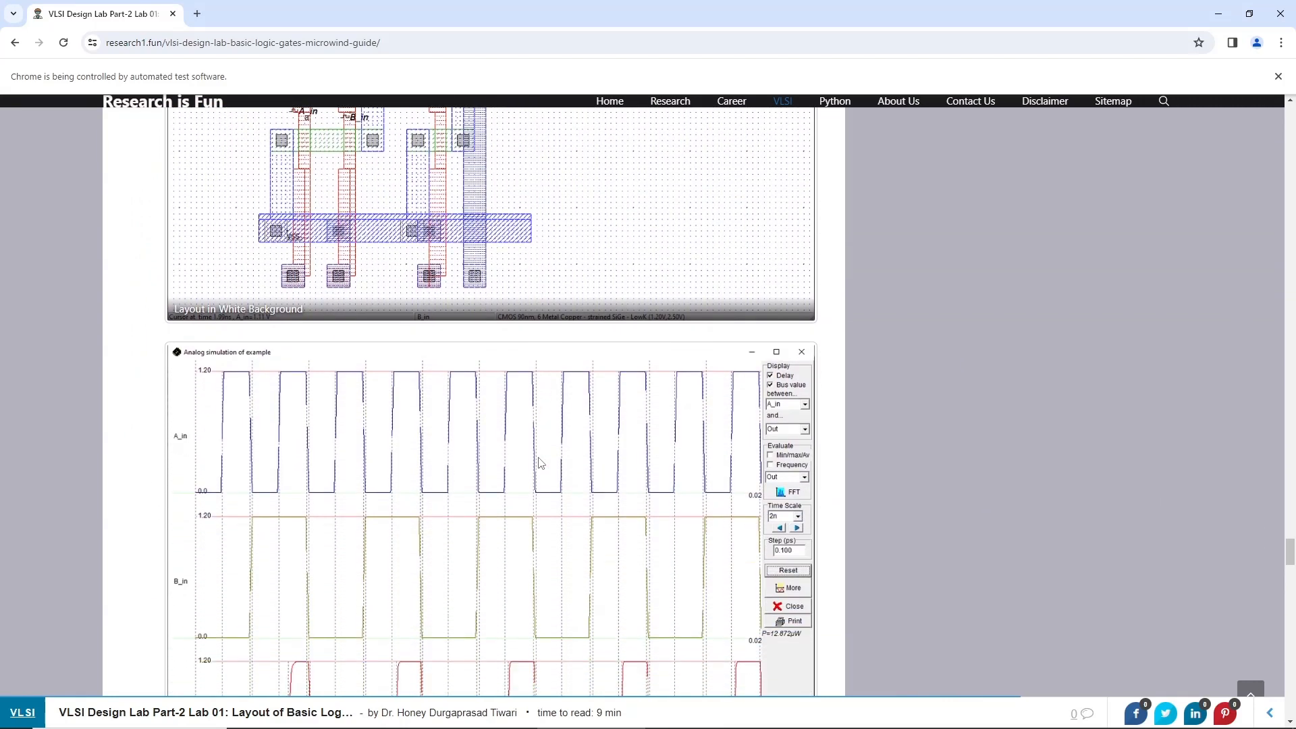
scroll(540, 463, "down", 7)
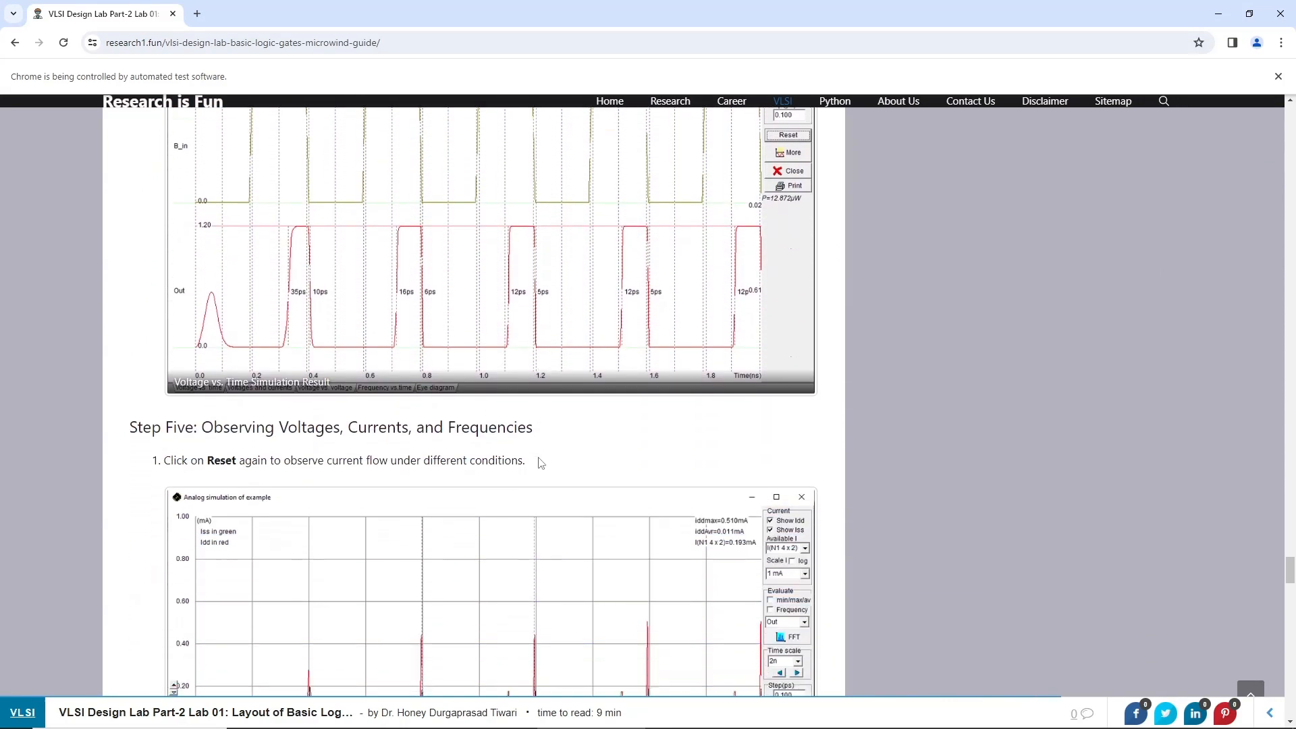
scroll(539, 463, "down", 7)
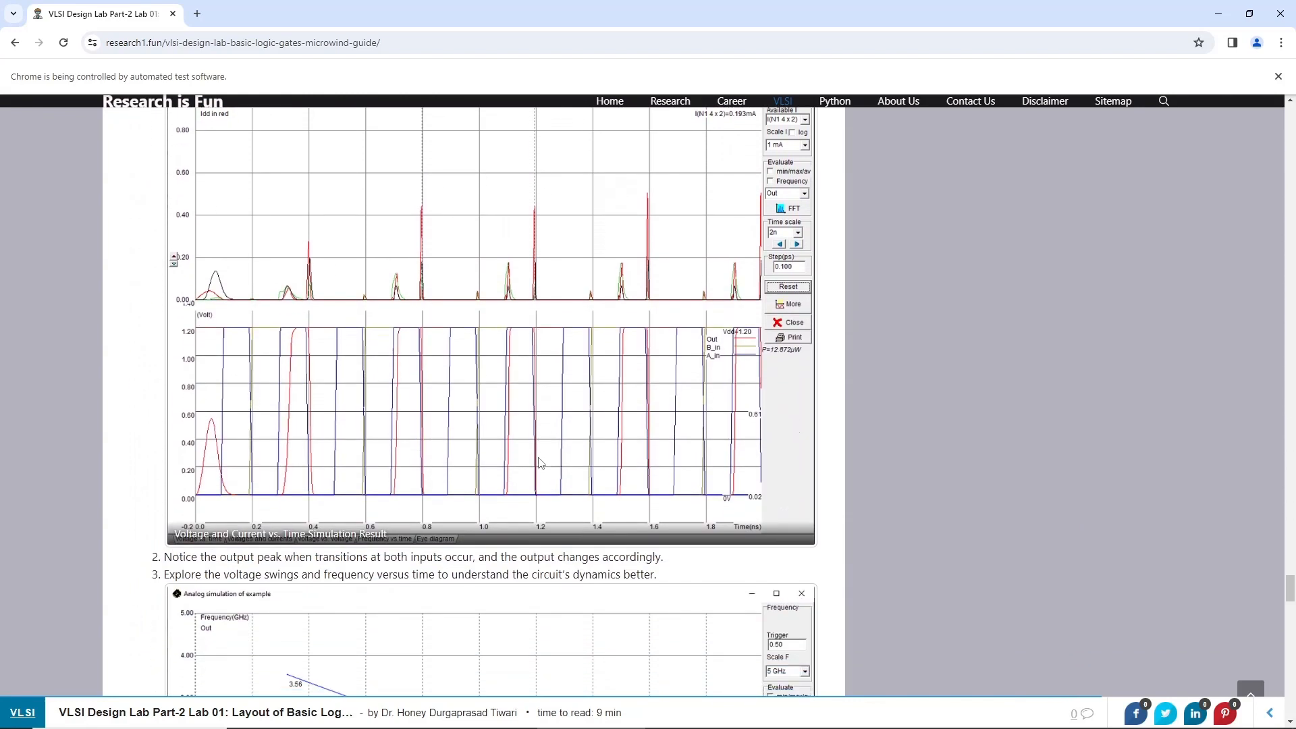
scroll(540, 463, "down", 7)
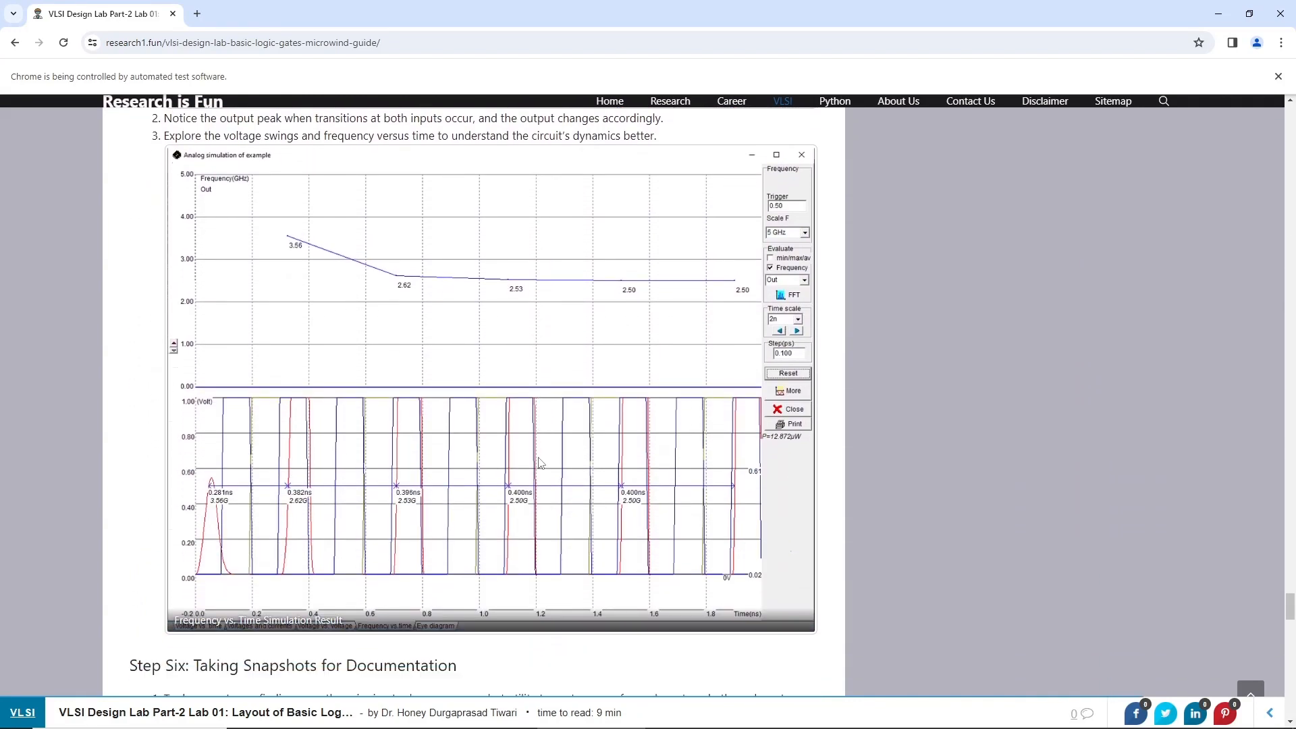
scroll(540, 463, "down", 7)
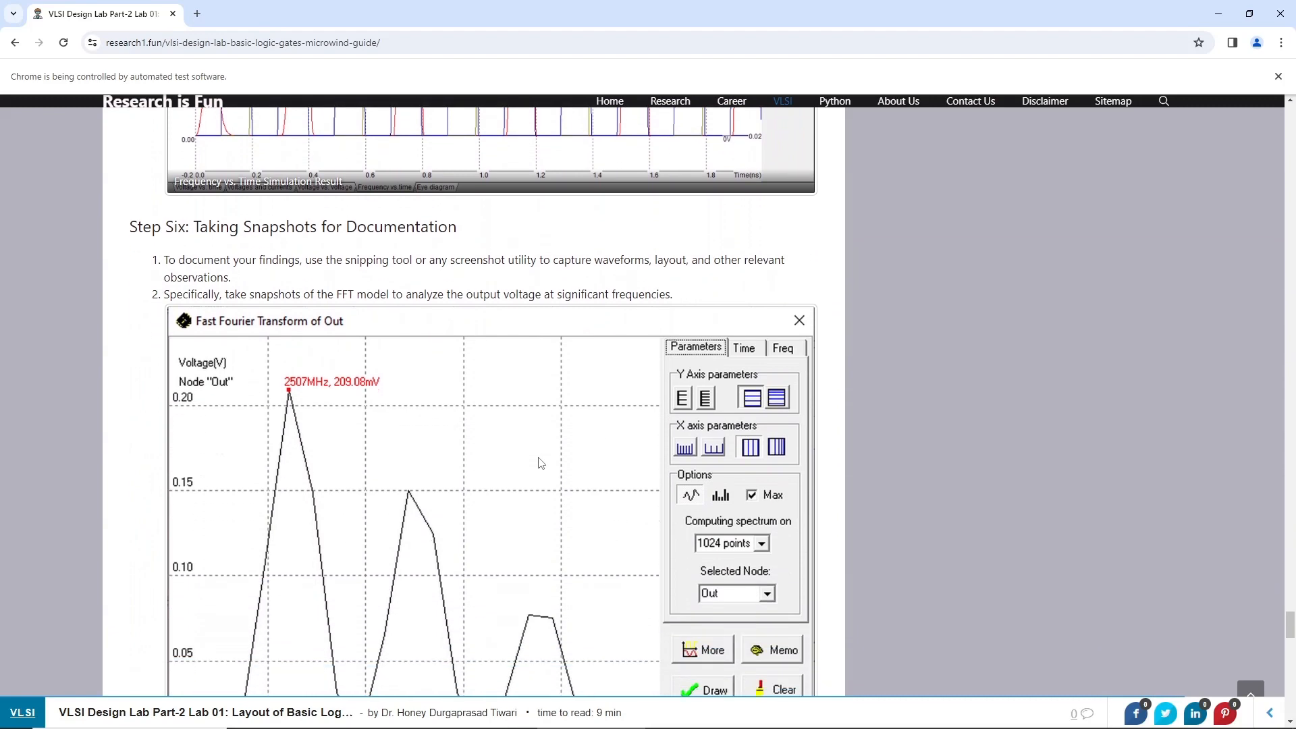
scroll(540, 463, "down", 7)
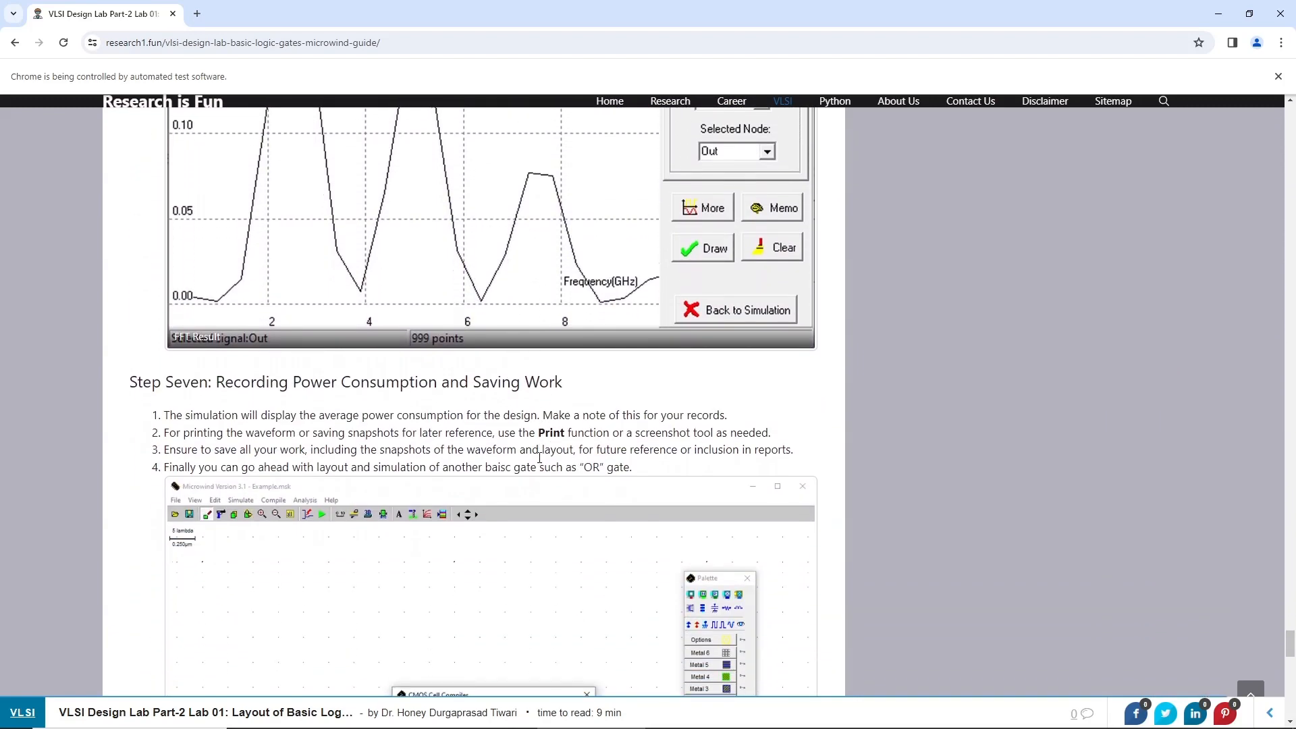
scroll(540, 461, "down", 7)
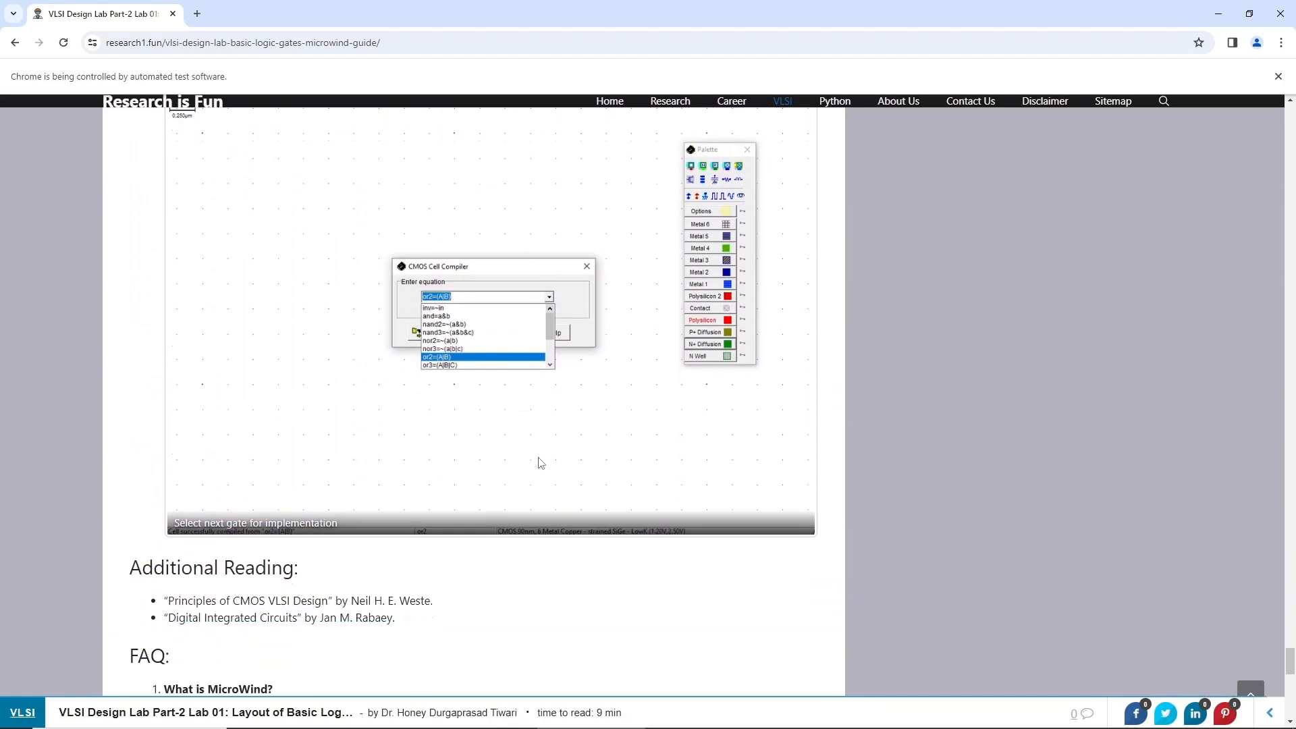